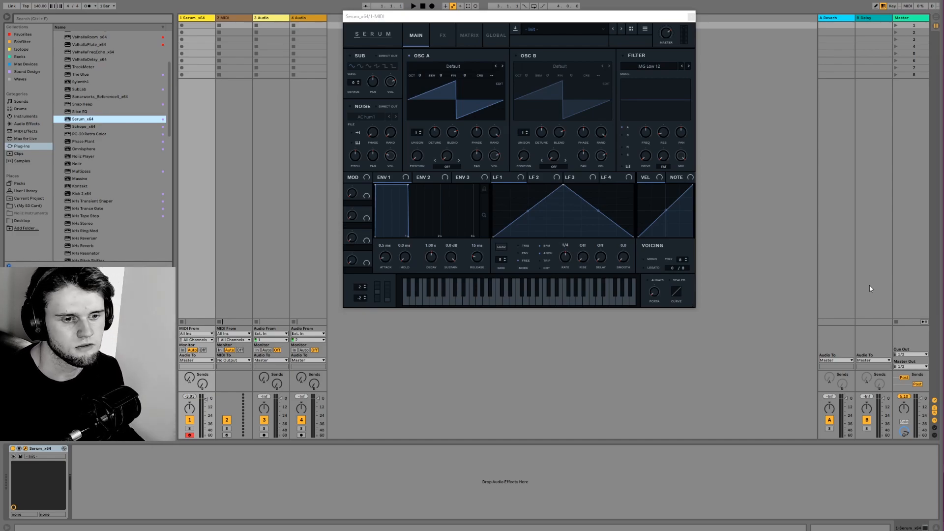
- Enlarge the Serum plugin window and switch its interface to the grey skin
click(500, 83)
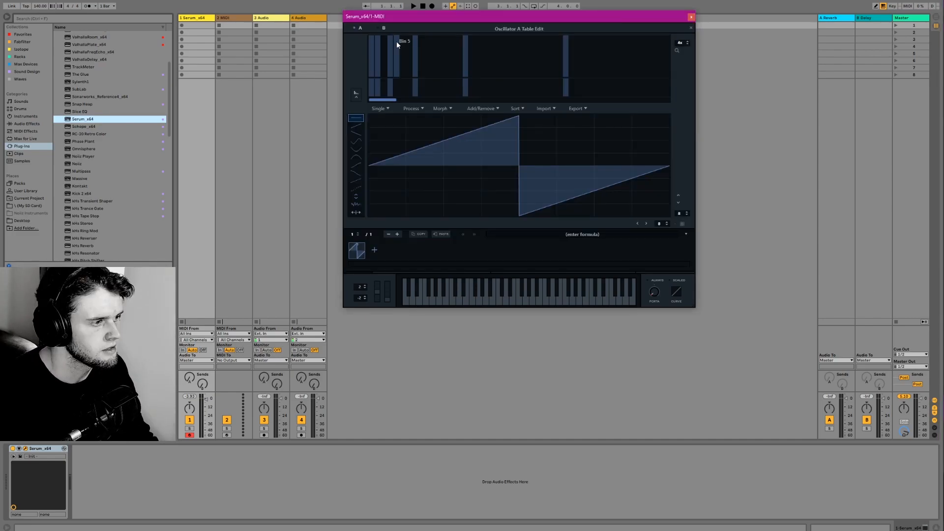
click(691, 27)
drag(693, 305, 861, 441)
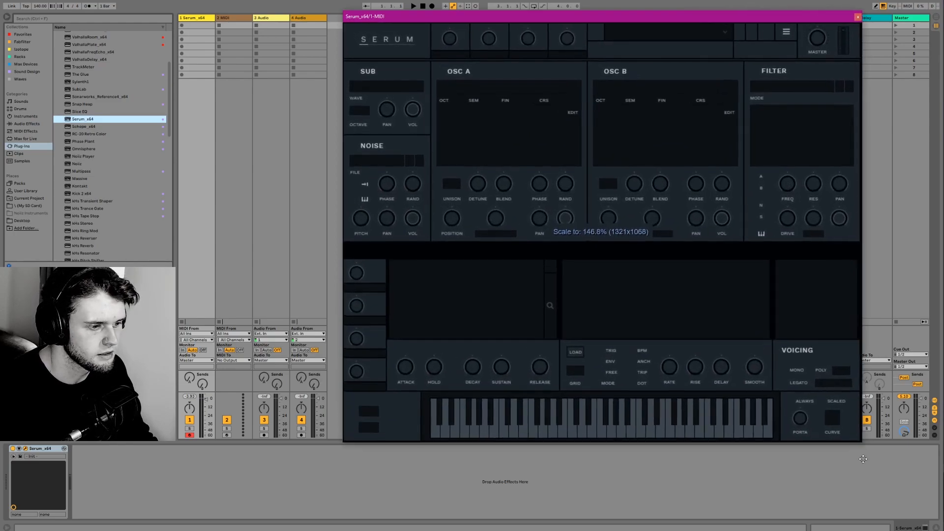
click(386, 40)
mouse_move(390, 50)
click(467, 58)
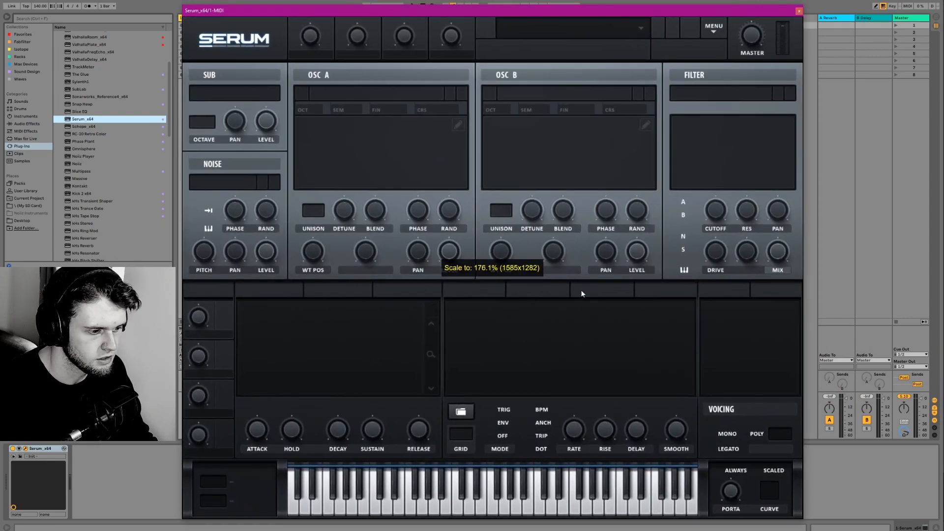
- Load the Basic Shapes analog wavetable into oscillator A
click(314, 98)
mouse_move(354, 107)
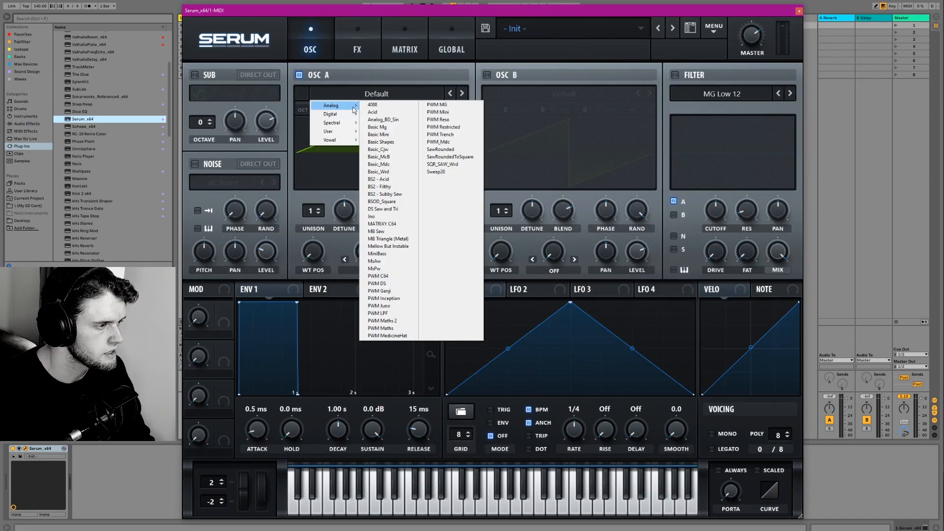
click(395, 143)
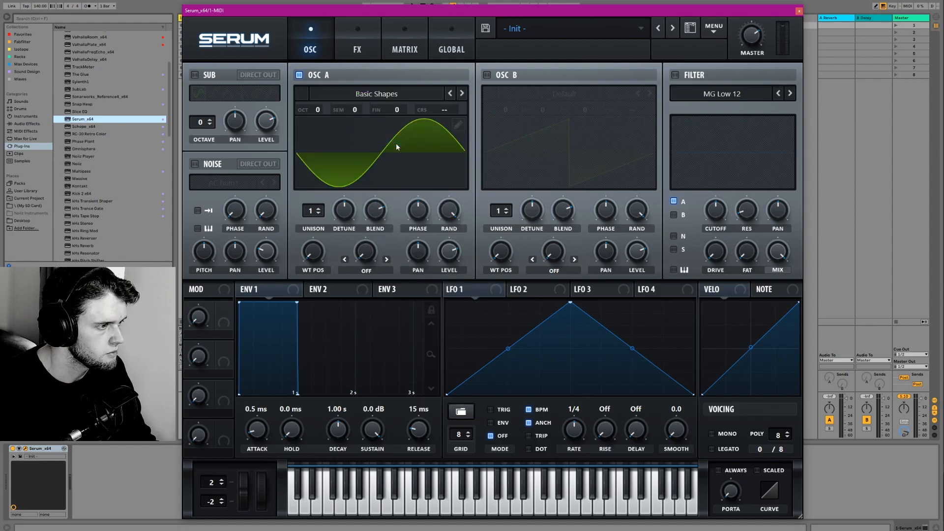
- Copy the sine frame of Basic Shapes from oscillator A and paste it over the first frame of oscillator B's table
click(461, 121)
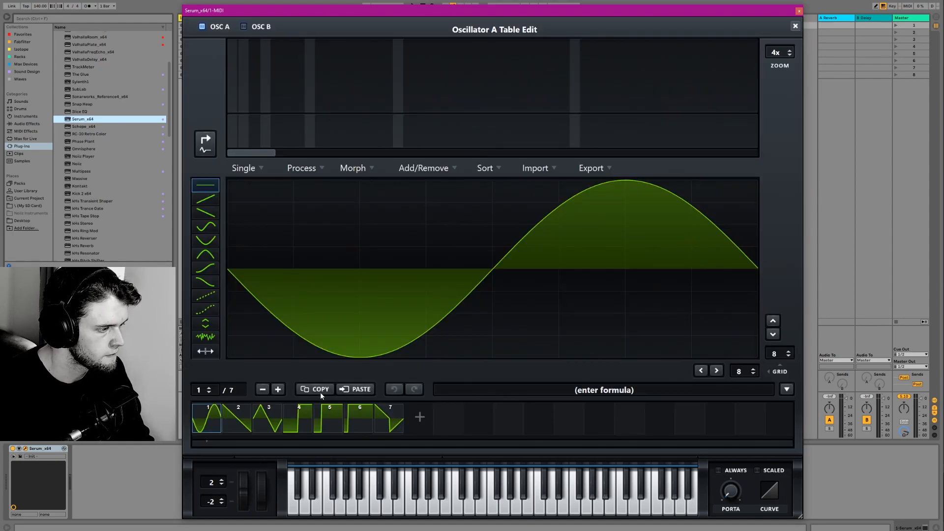
click(795, 26)
click(645, 125)
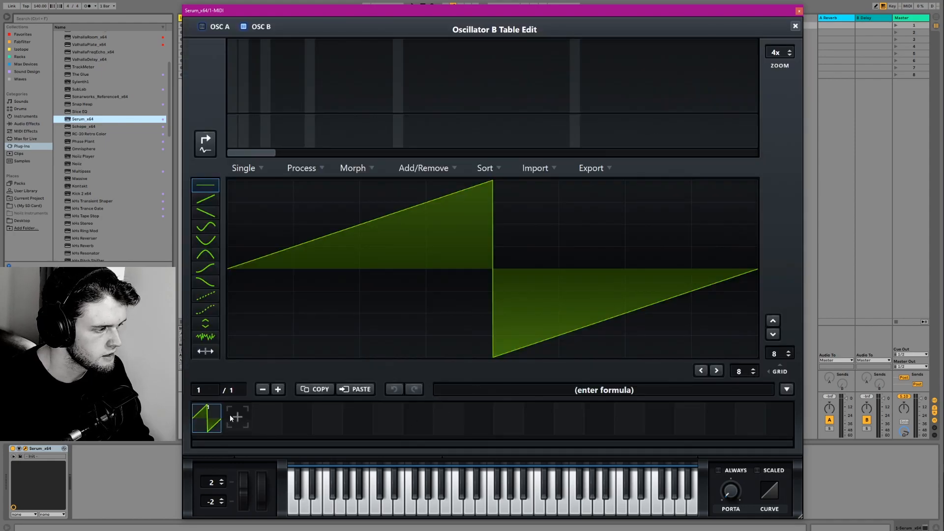
click(361, 392)
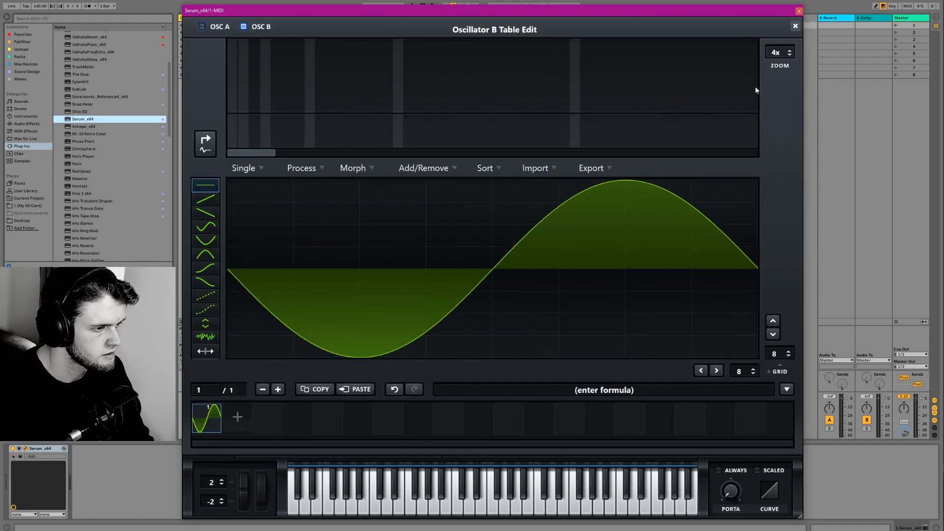
click(795, 26)
- Audition the bipole_harmonic wavetable on oscillator A and replace it with Harmonic Subtle
click(430, 95)
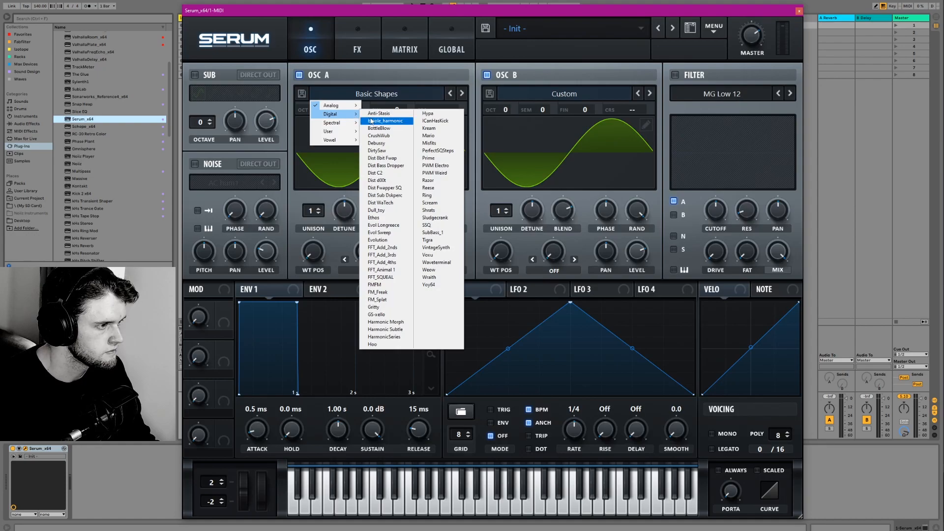
click(376, 121)
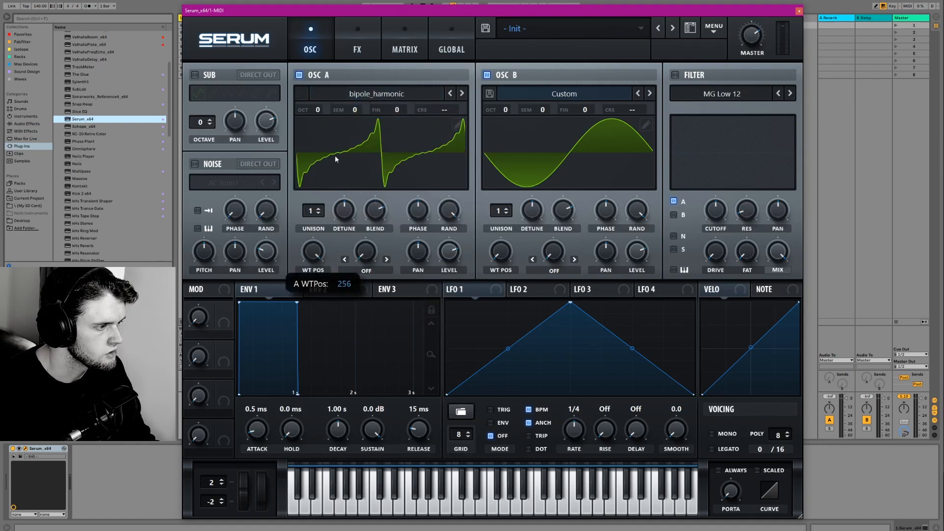
click(399, 96)
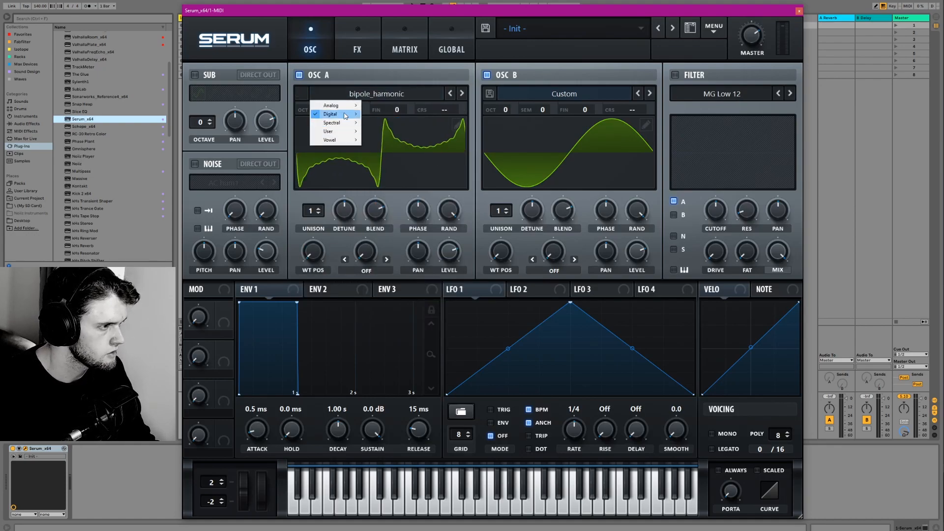
mouse_move(344, 114)
click(374, 329)
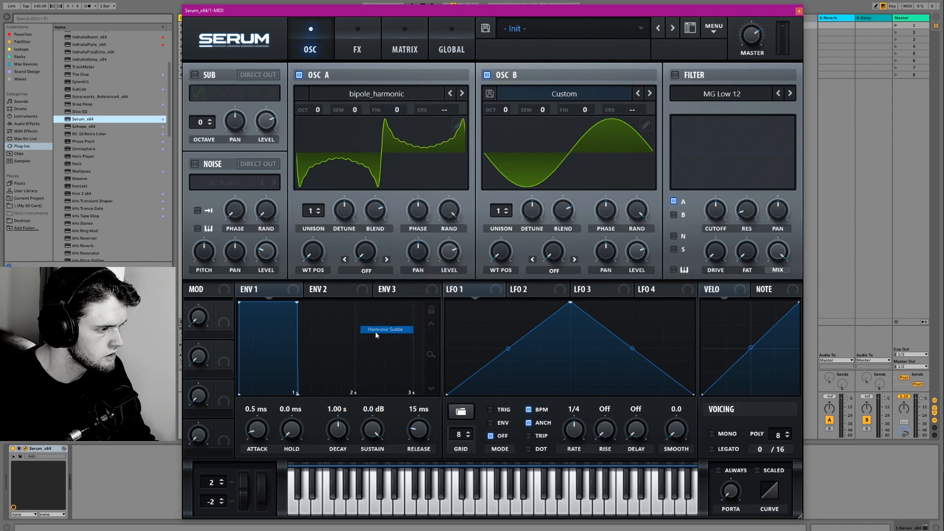
- Set oscillator A's wavetable position to 142 and copy that frame into a new second frame of oscillator B's table
drag(317, 263, 317, 202)
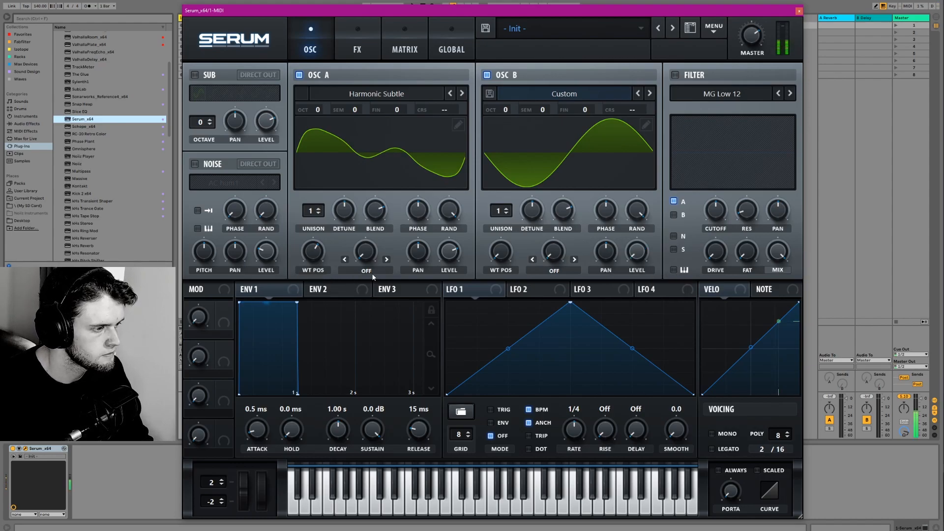
mouse_move(314, 256)
mouse_down()
mouse_move(311, 235)
mouse_move(308, 250)
mouse_up()
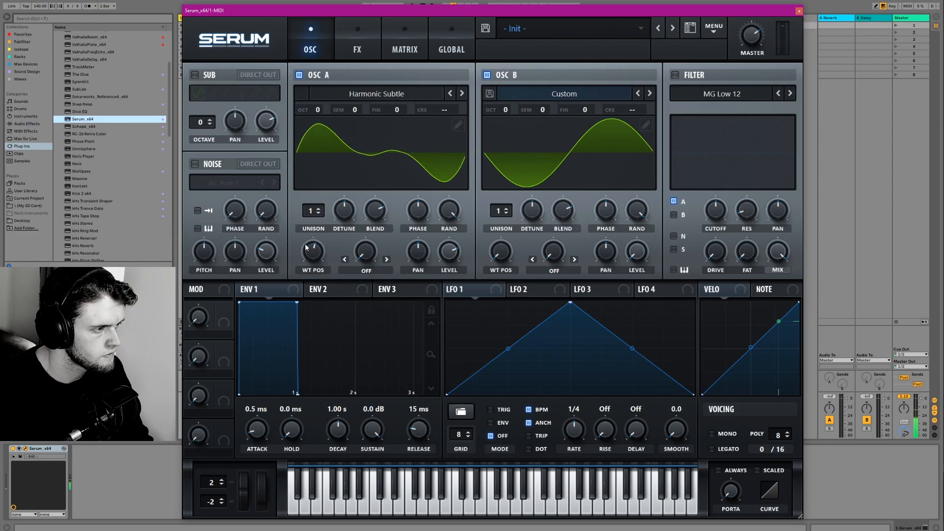
click(458, 125)
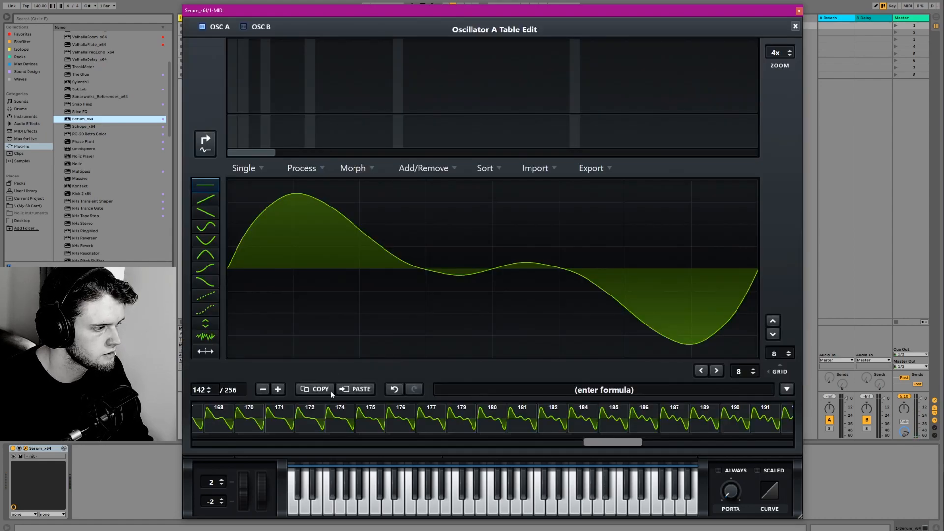
click(795, 26)
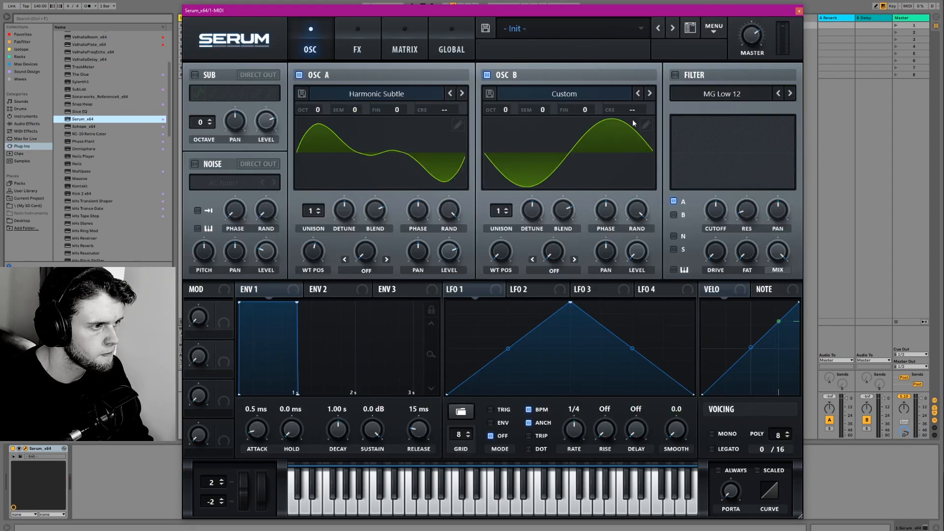
click(645, 126)
click(243, 416)
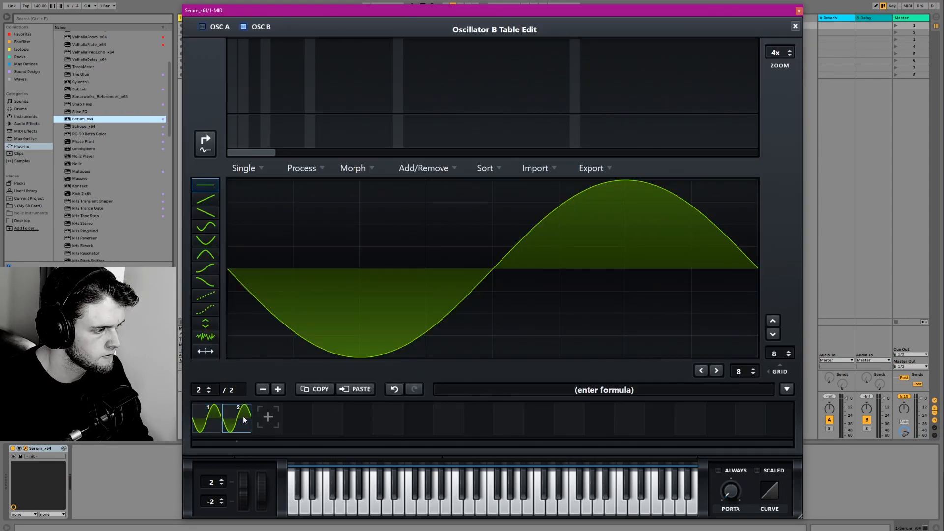
click(355, 389)
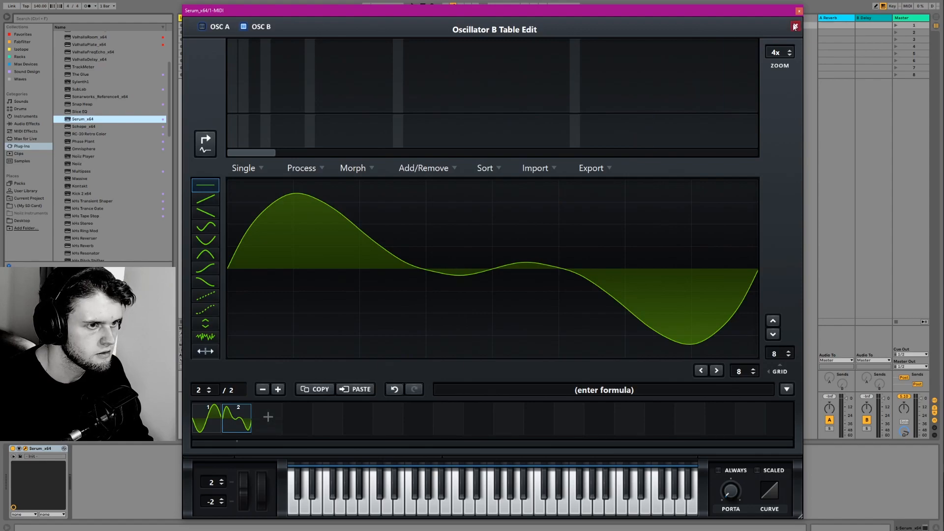
- Duplicate the sine frame as the second frame of oscillator B's table and sweep oscillator B's wavetable position
click(214, 417)
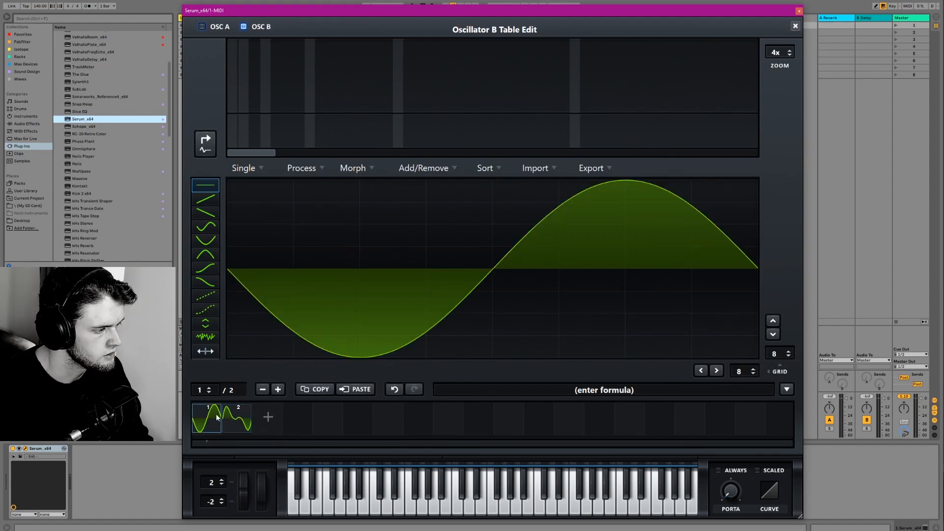
click(272, 422)
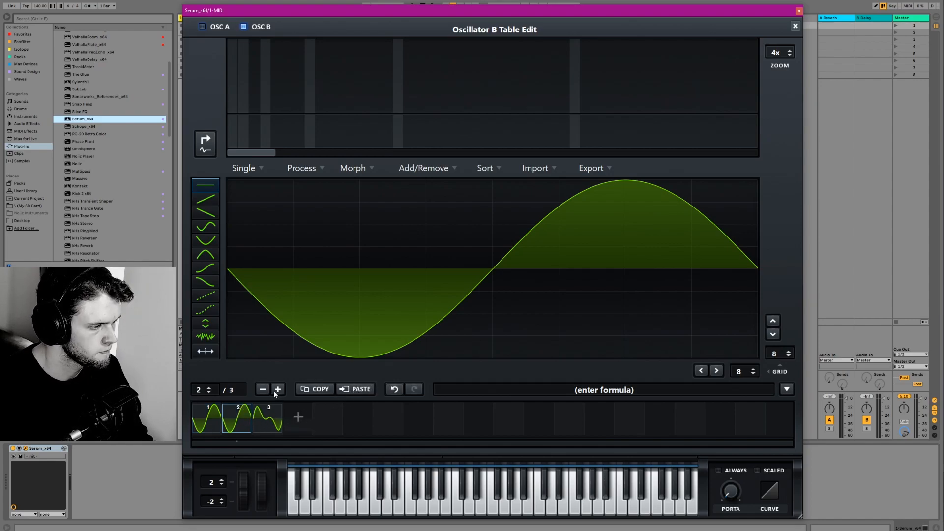
click(795, 25)
drag(498, 254, 474, 363)
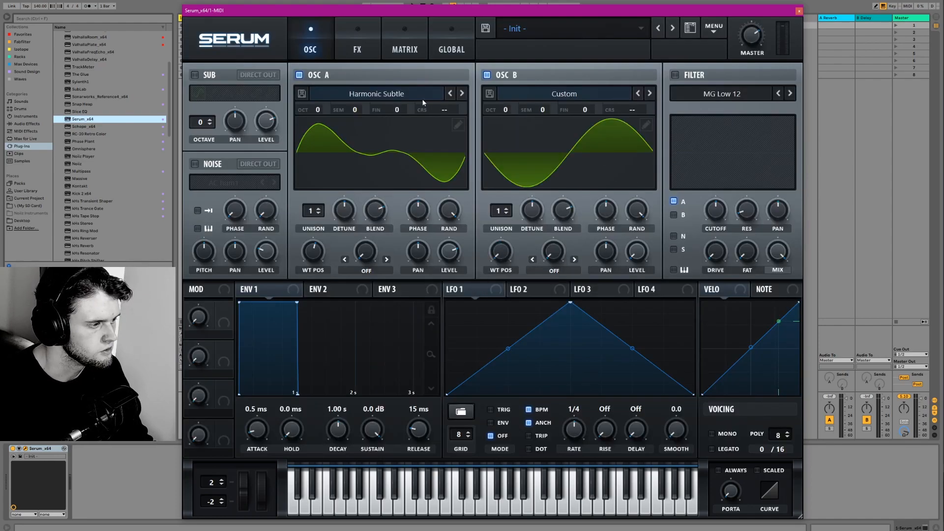
- Set oscillator A's wavetable position to 236 and make that frame the third in oscillator B's table, removing the duplicate sine frame
drag(325, 251, 316, 238)
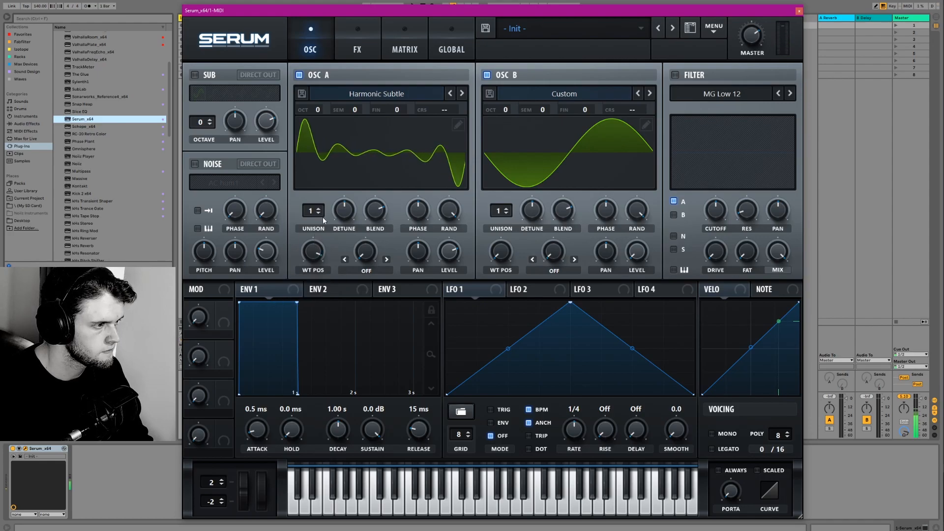
click(457, 125)
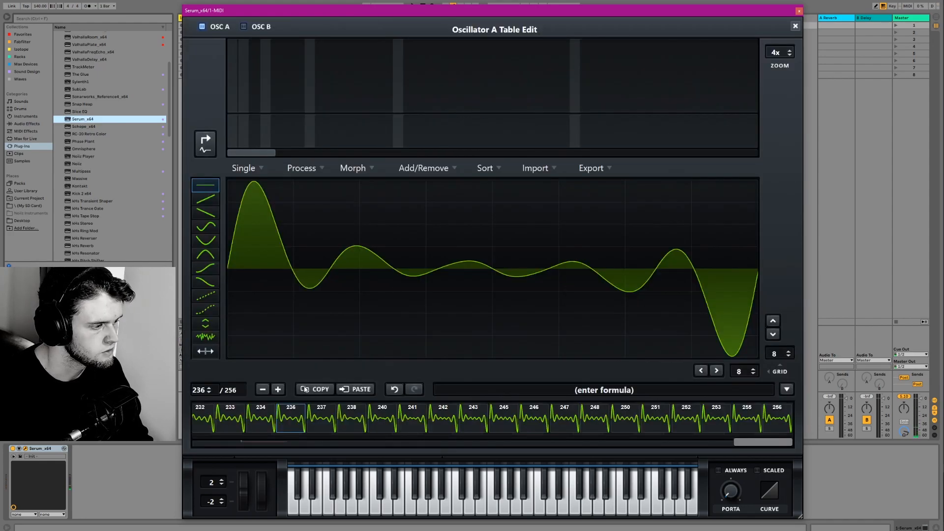
click(795, 26)
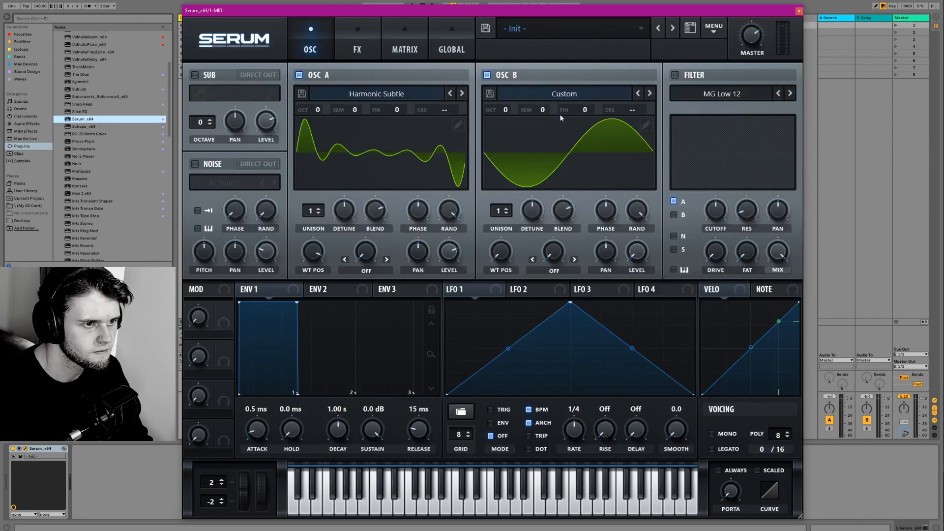
click(645, 124)
click(271, 417)
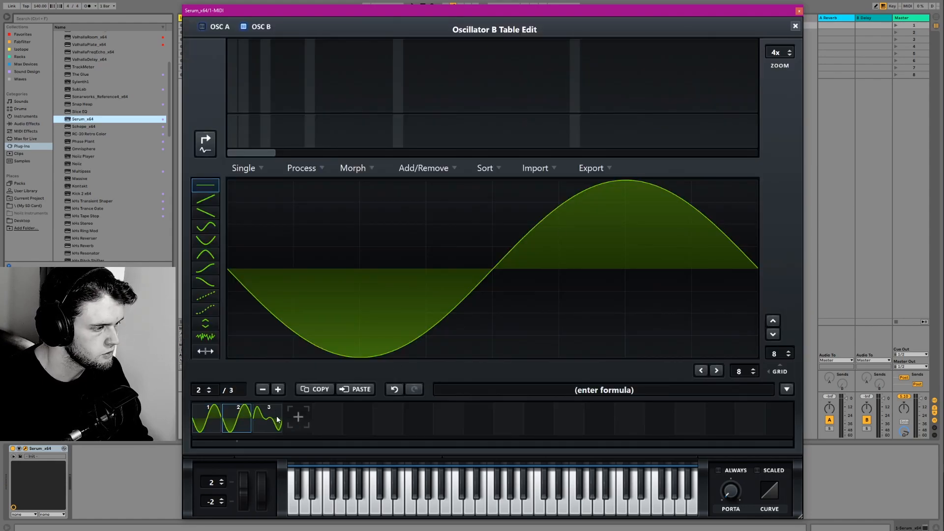
click(270, 418)
click(795, 25)
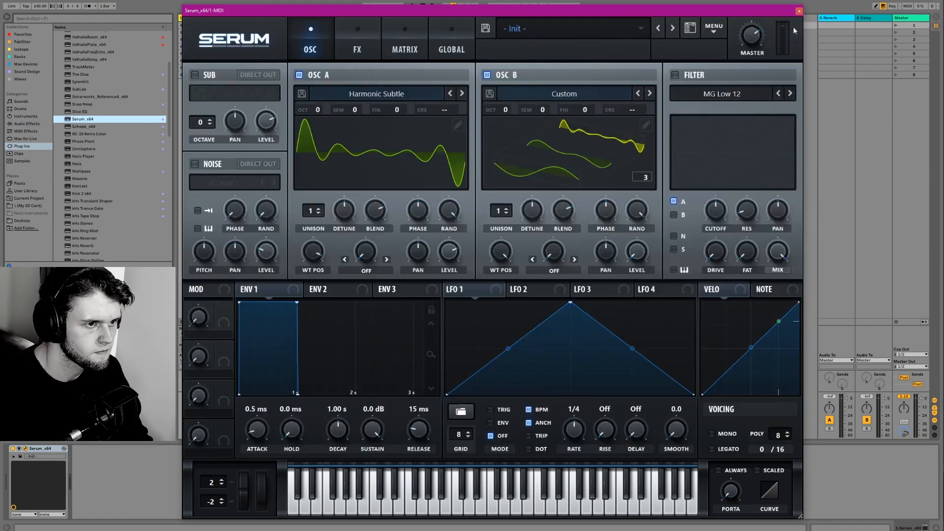
- Audition digital wavetables on oscillator A, starting from Hypa and continuing past Mario
click(390, 96)
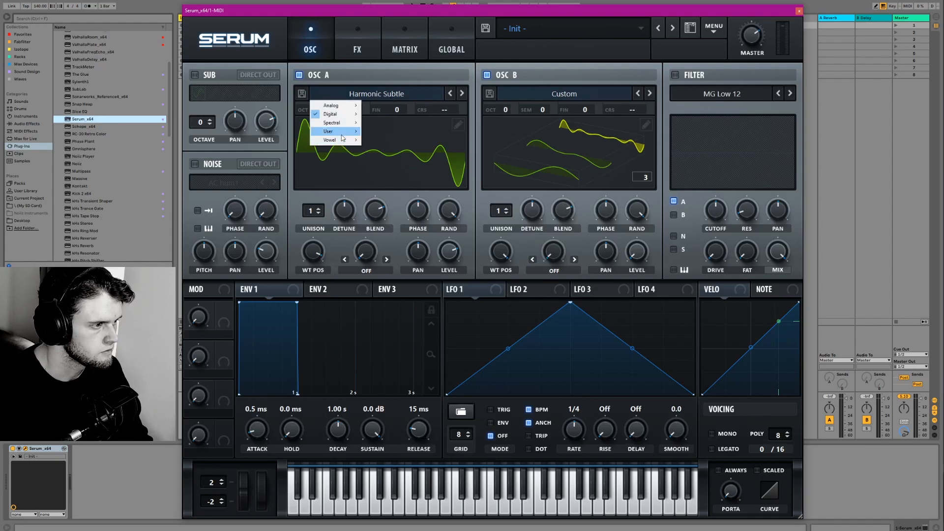
mouse_move(344, 114)
click(435, 114)
click(462, 94)
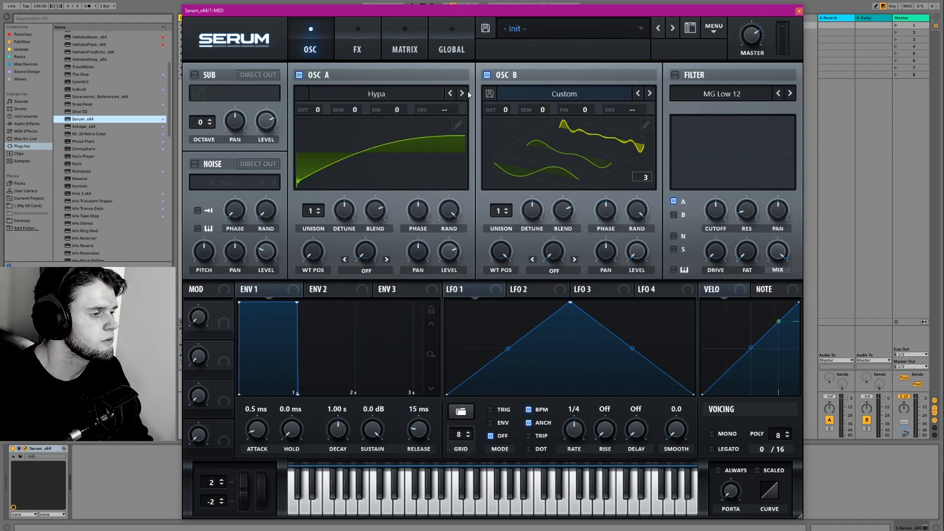
click(462, 95)
click(461, 95)
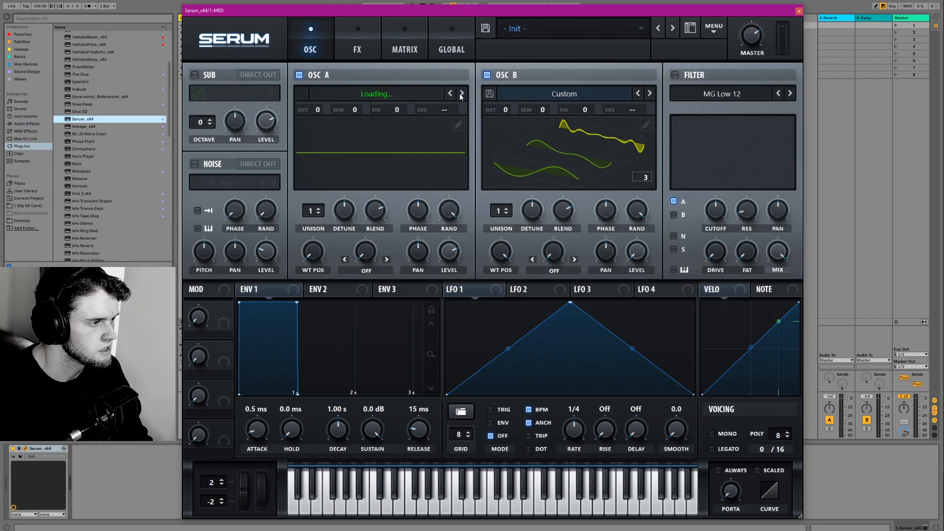
click(462, 94)
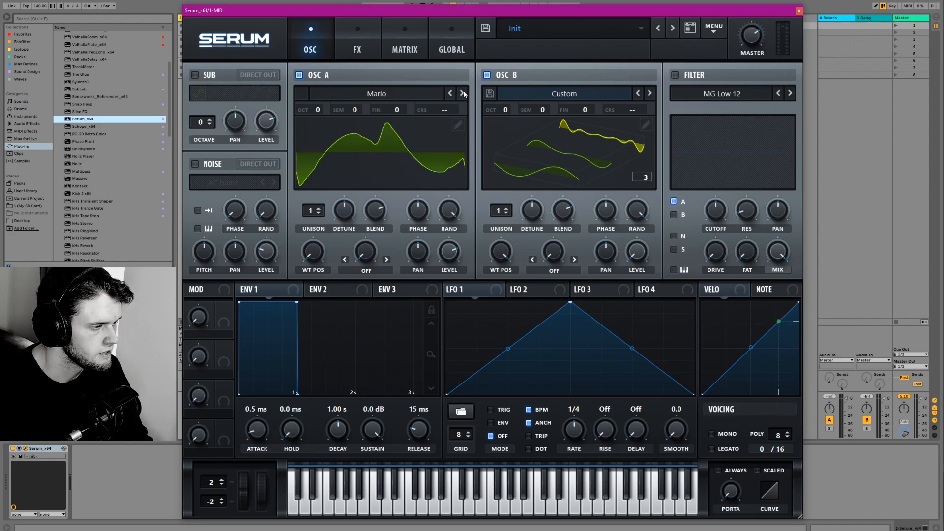
click(463, 94)
click(462, 94)
click(462, 94)
click(462, 93)
click(462, 93)
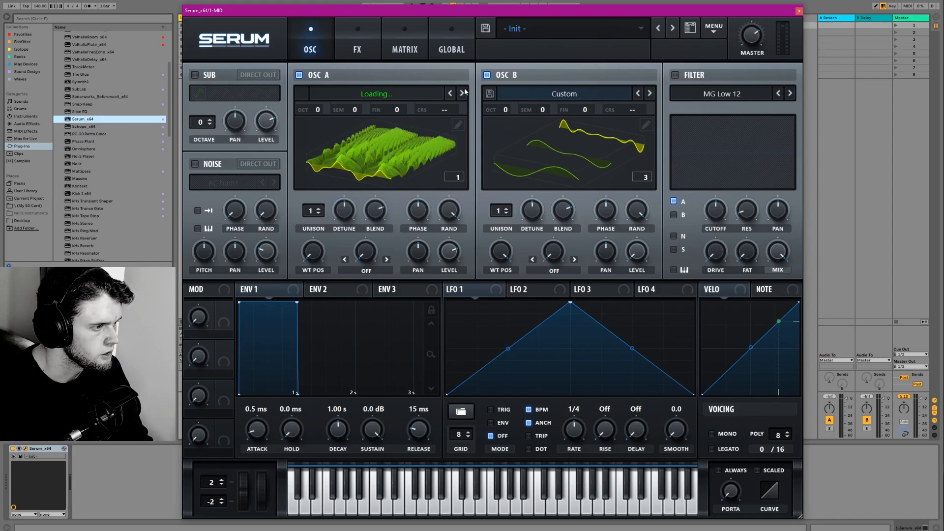
click(462, 94)
- Load the BottleBlow wavetable into oscillator A and set its wavetable position to 98
click(352, 149)
drag(313, 252, 320, 229)
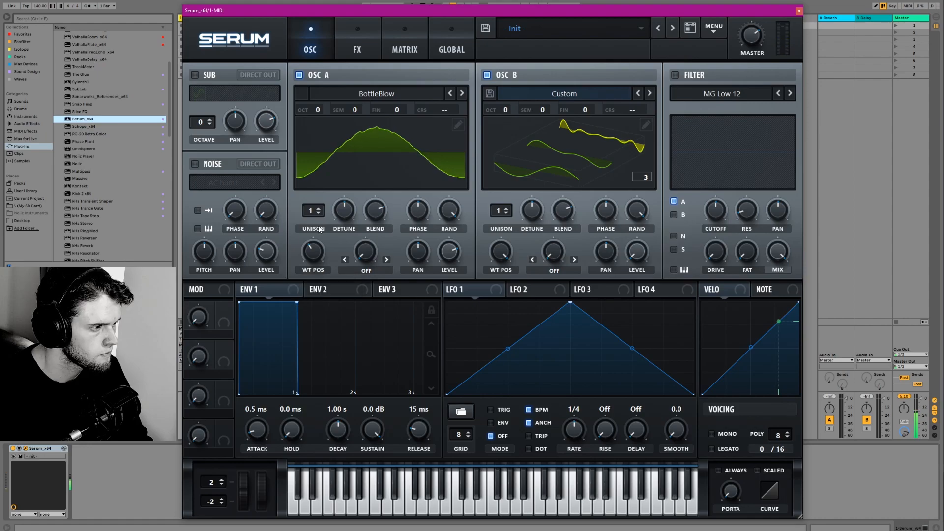
- Copy frame 98 of the BottleBlow wavetable and paste it over the fourth frame of oscillator B's table
click(456, 127)
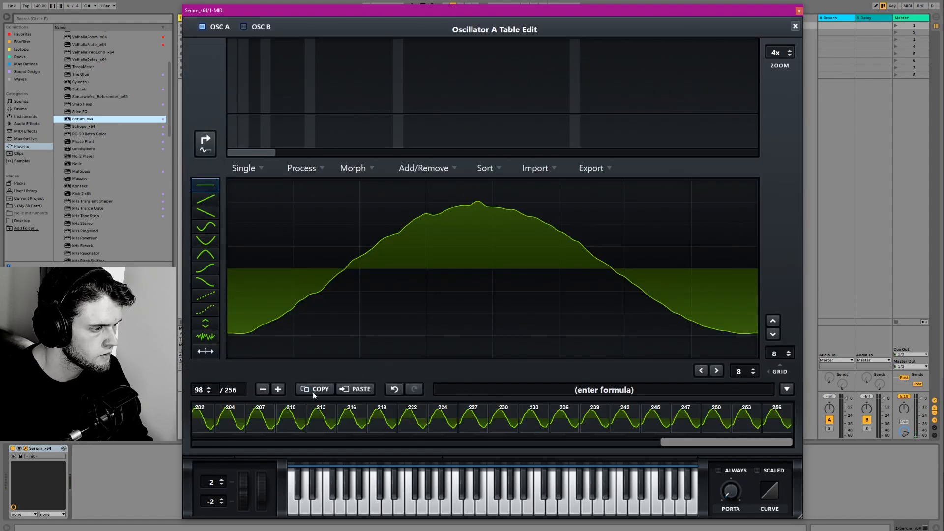
click(795, 26)
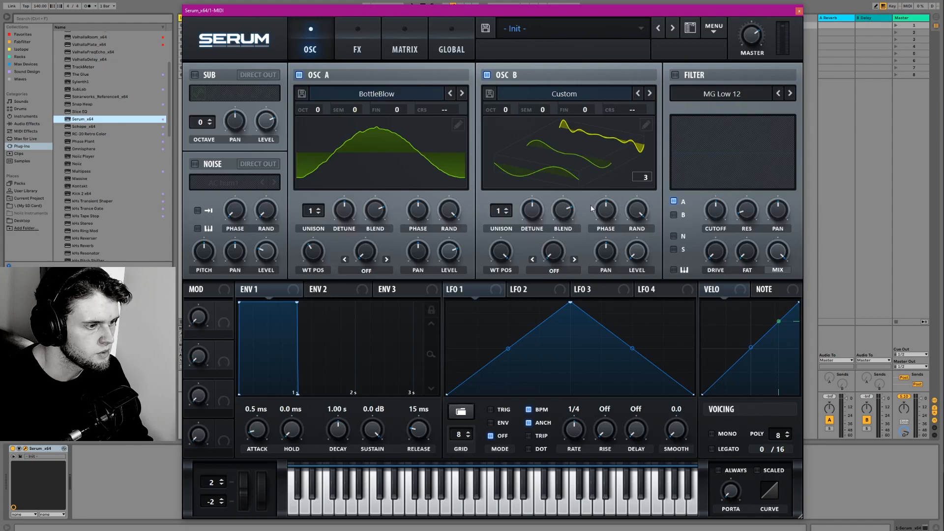
click(645, 125)
click(297, 417)
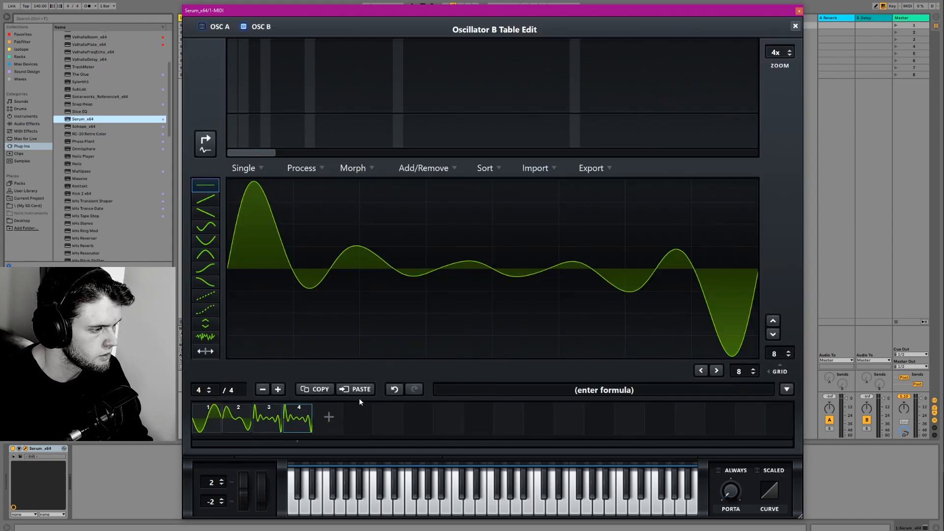
click(357, 390)
click(795, 26)
- Audition the digital wavetables on oscillator A, stepping forward from BottleBlow past DirtySaw to Dist C2
click(462, 93)
click(462, 93)
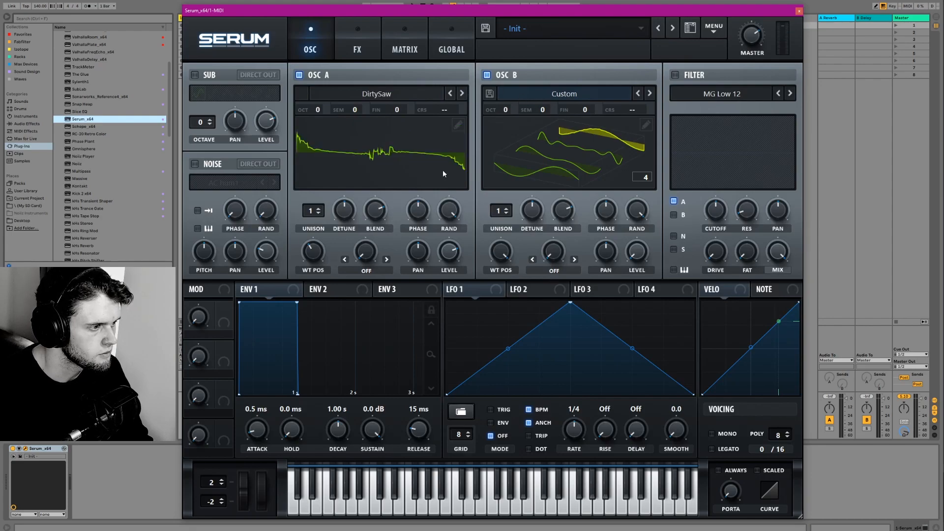
click(461, 93)
click(462, 93)
click(462, 93)
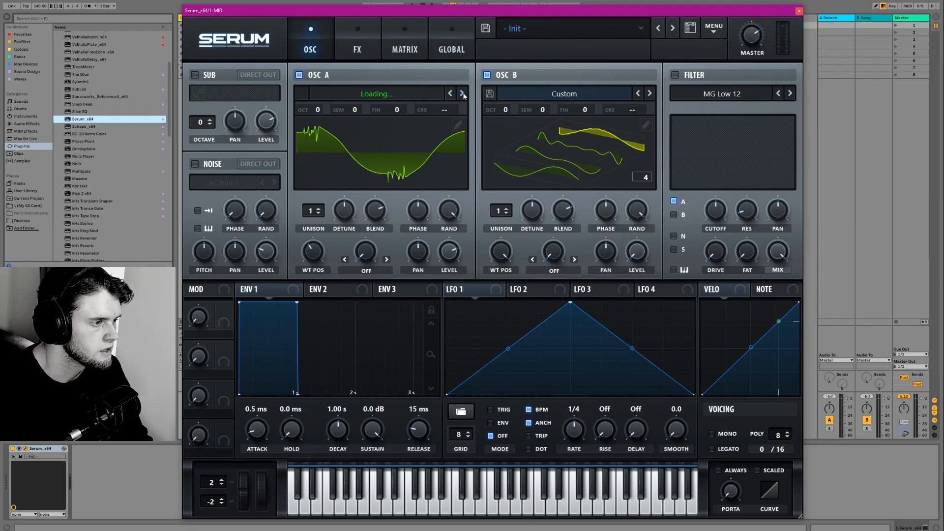
click(462, 93)
- Load the digital wavetable Harmonic Morph into oscillator A and set its wavetable position to 141
click(376, 94)
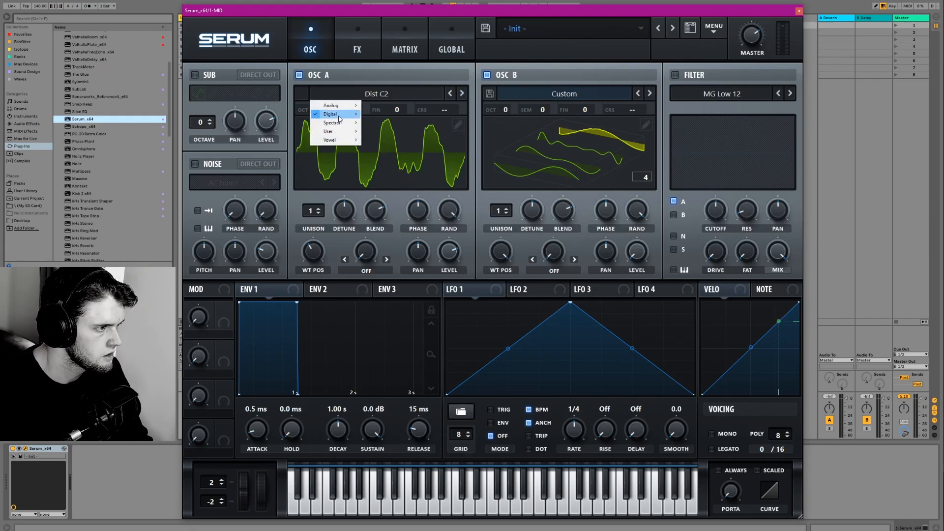
mouse_move(339, 118)
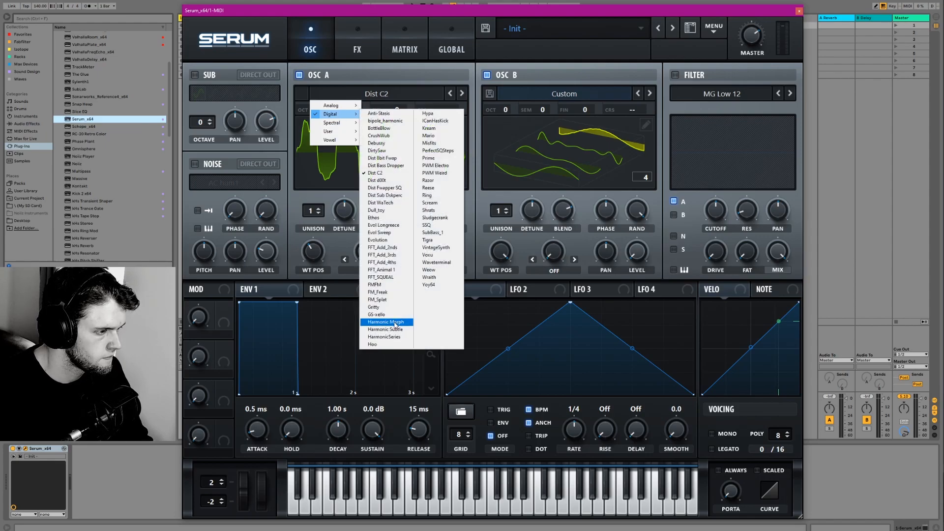
click(386, 322)
drag(317, 254, 287, 209)
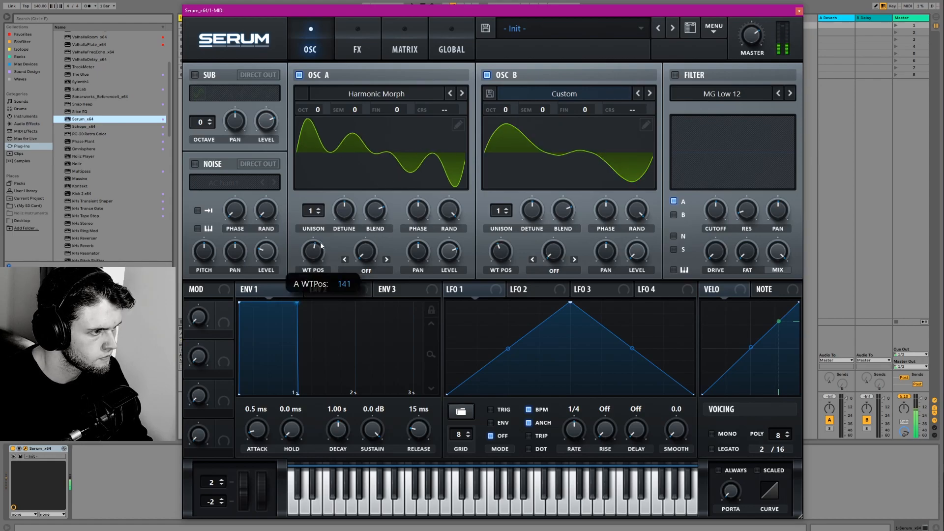
- Copy frame 141 of Harmonic Morph and insert it as the second frame of oscillator B's table
click(459, 124)
click(315, 389)
click(795, 25)
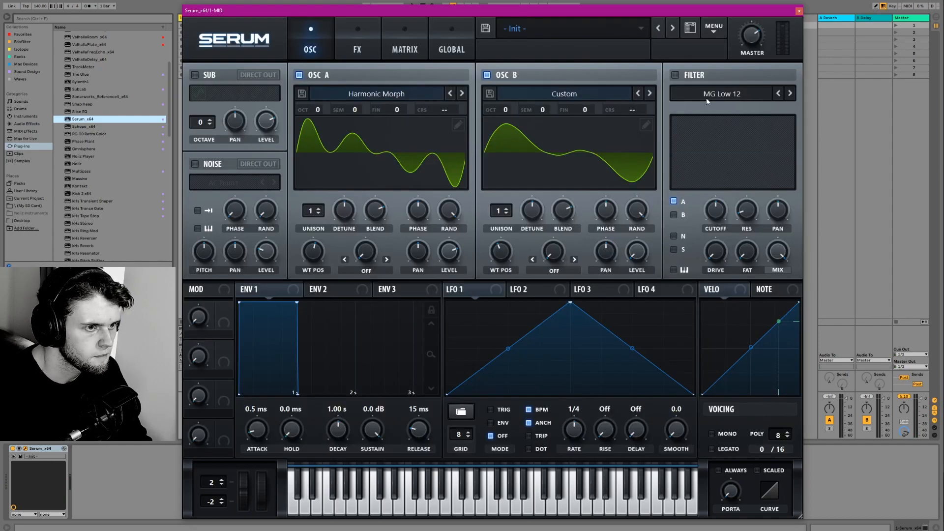
double_click(509, 260)
click(646, 125)
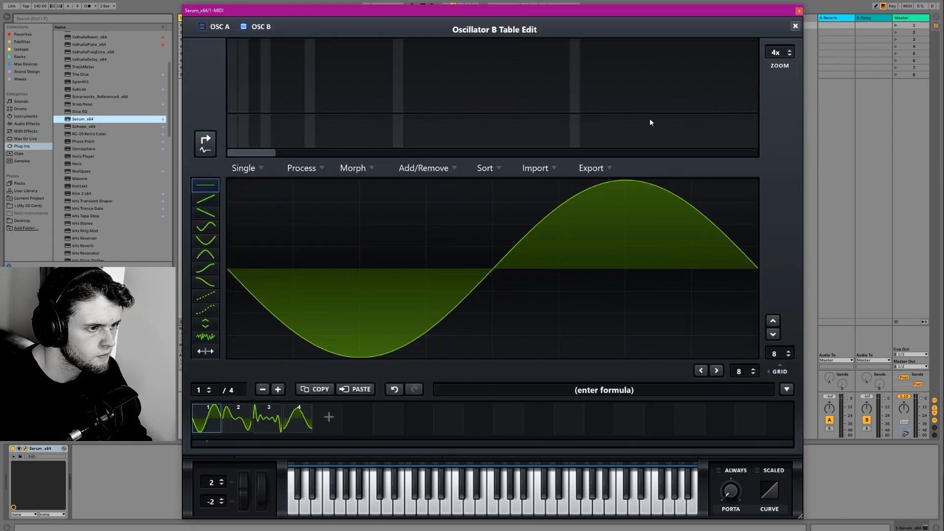
click(325, 415)
click(365, 390)
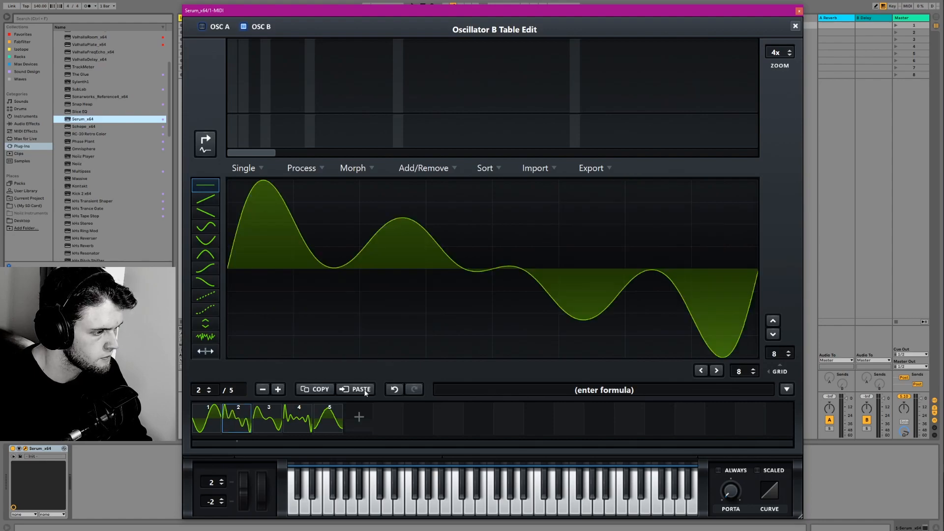
click(795, 26)
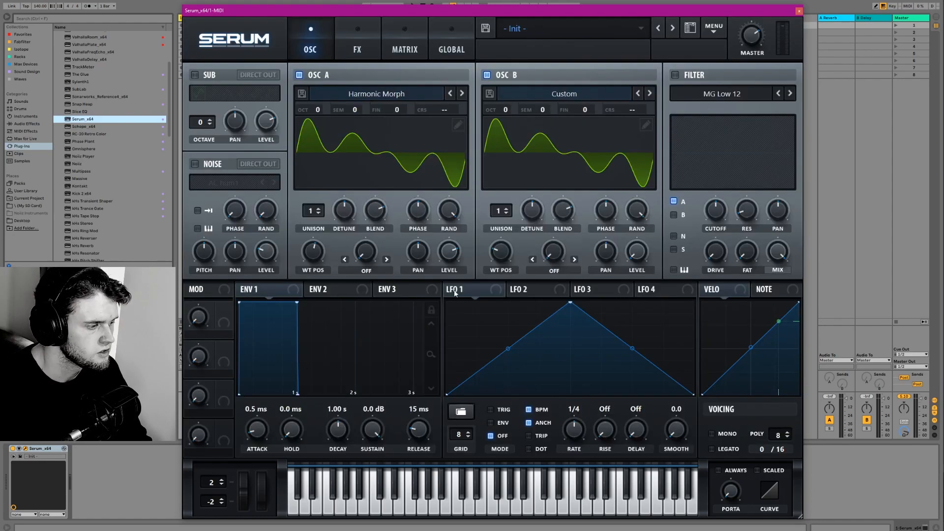
- Load SawRounded into oscillator A and insert its rounded saw frame as the third in oscillator B's table
click(458, 124)
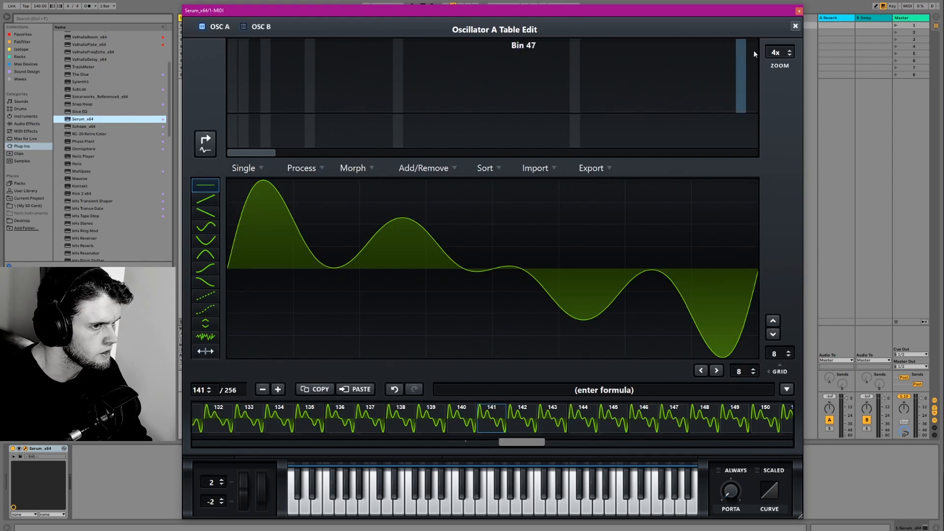
click(789, 25)
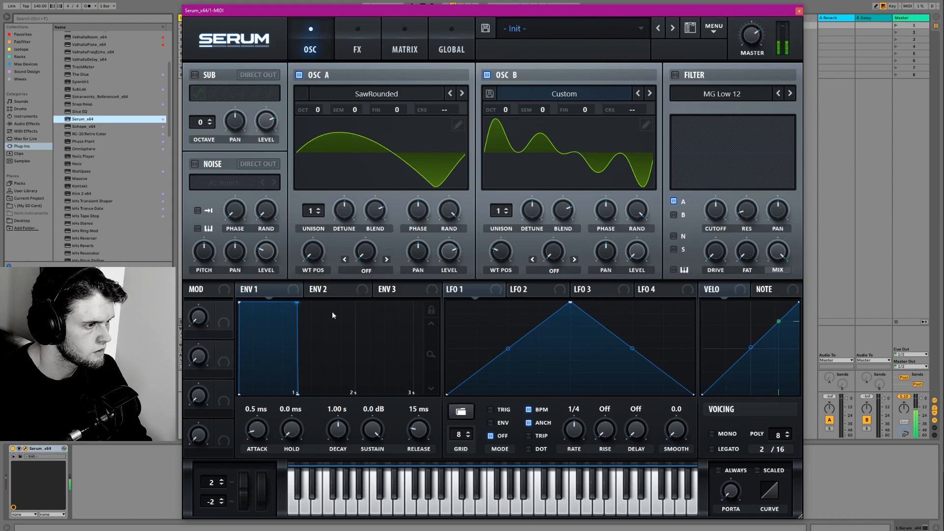
click(460, 123)
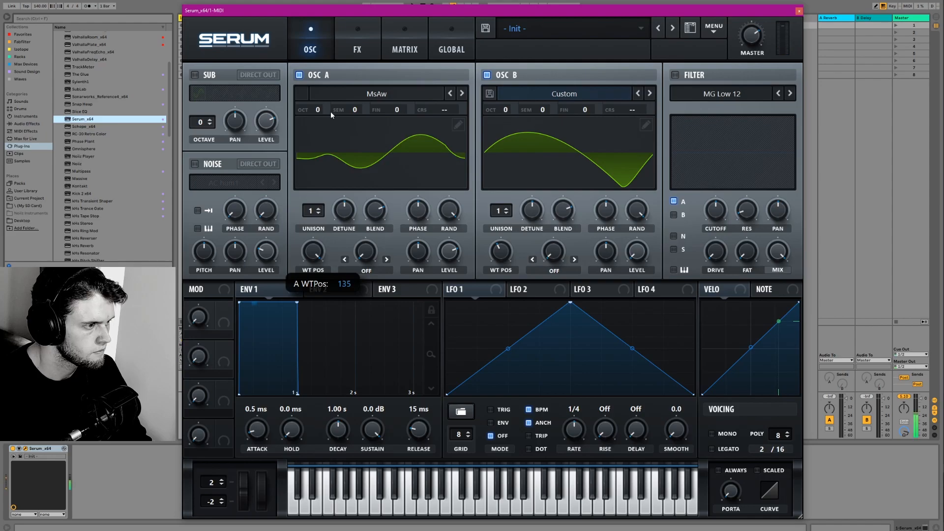
- Set oscillator A's MsAw wavetable position to 134 and insert that frame as the fourth in oscillator B's table
drag(319, 144, 320, 170)
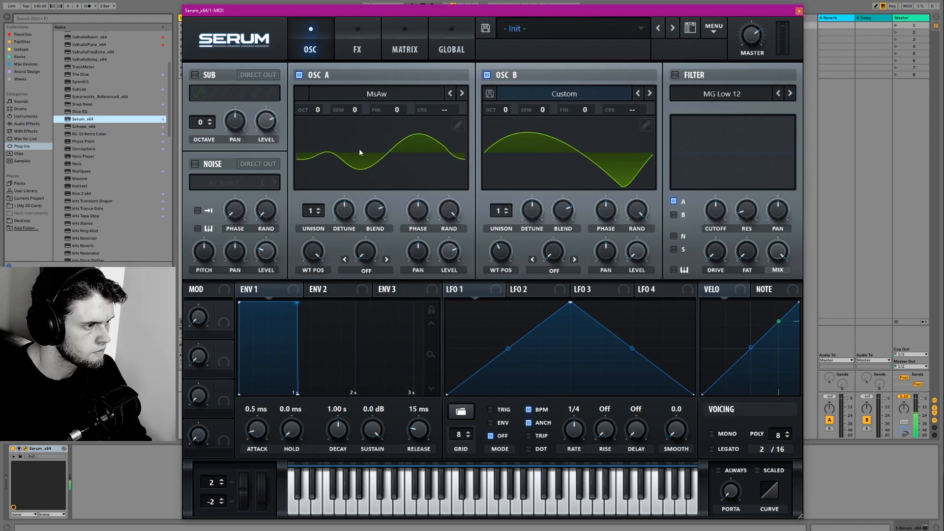
click(457, 126)
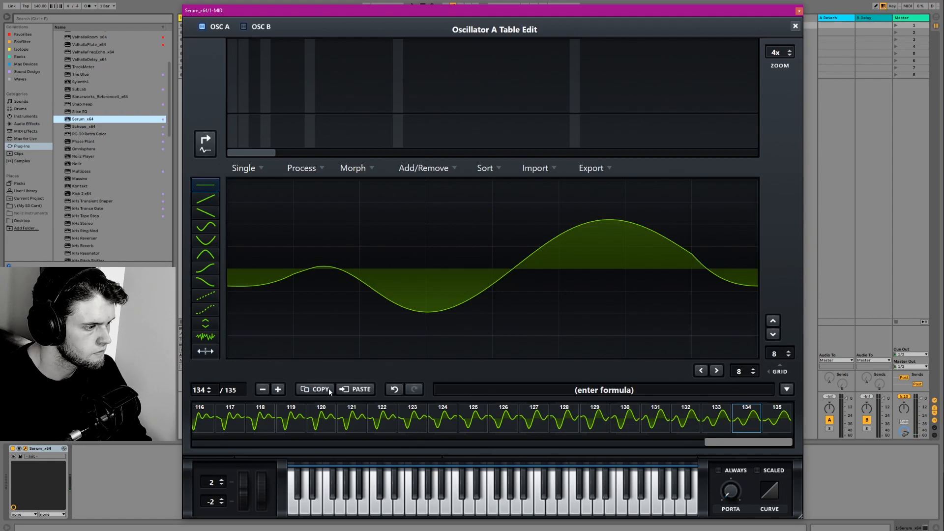
click(795, 26)
click(645, 124)
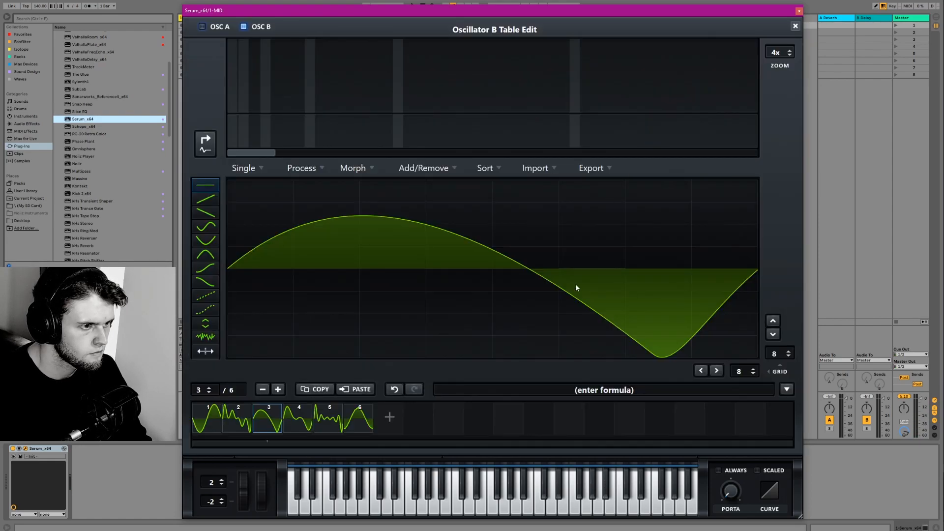
click(389, 417)
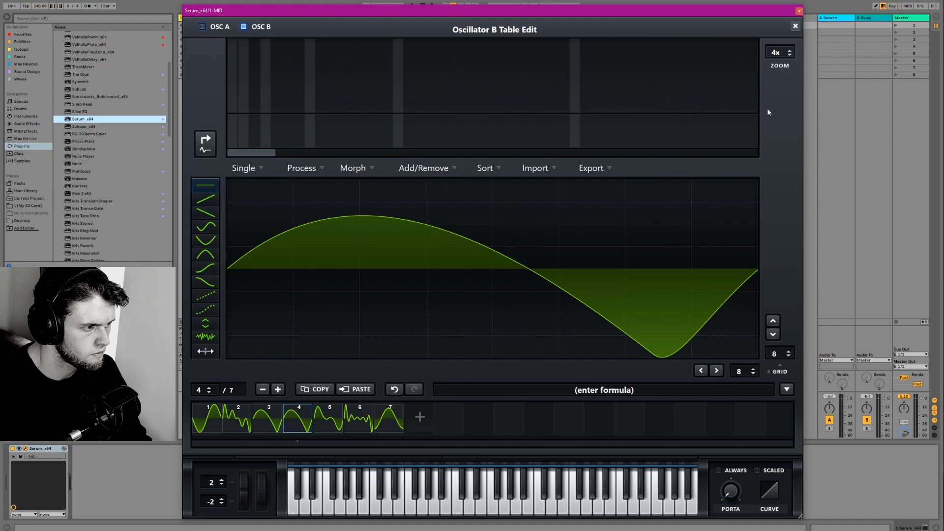
click(372, 391)
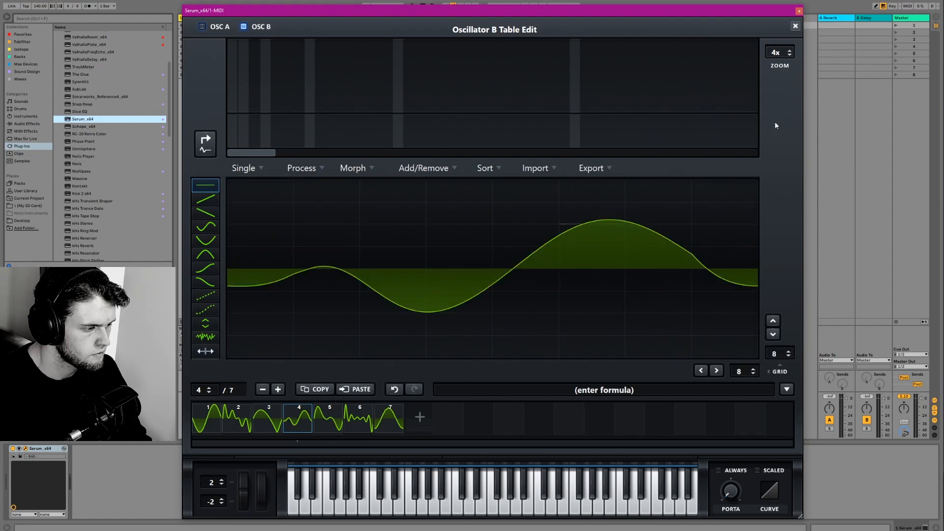
click(795, 25)
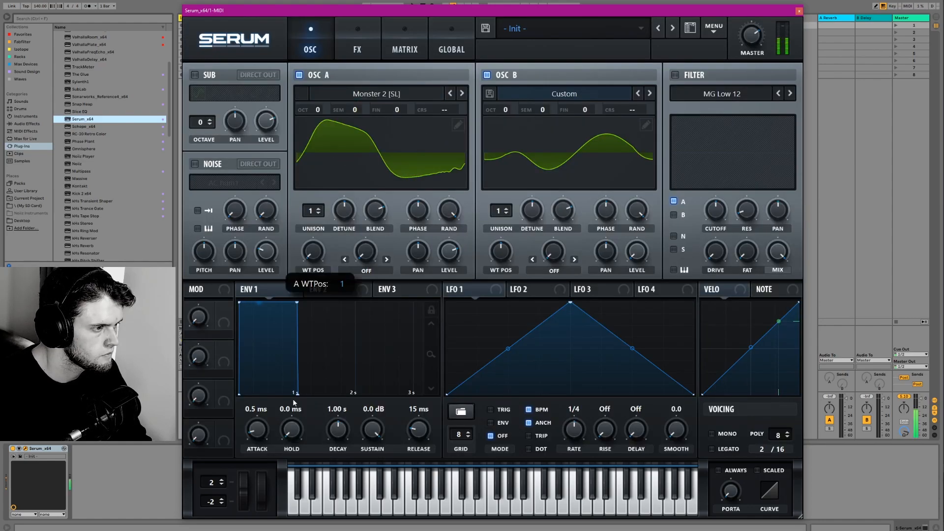
- Set oscillator A's Monster 2 [SL] wavetable position to 56 and insert that frame as the fifth in oscillator B's table
drag(318, 268, 305, 235)
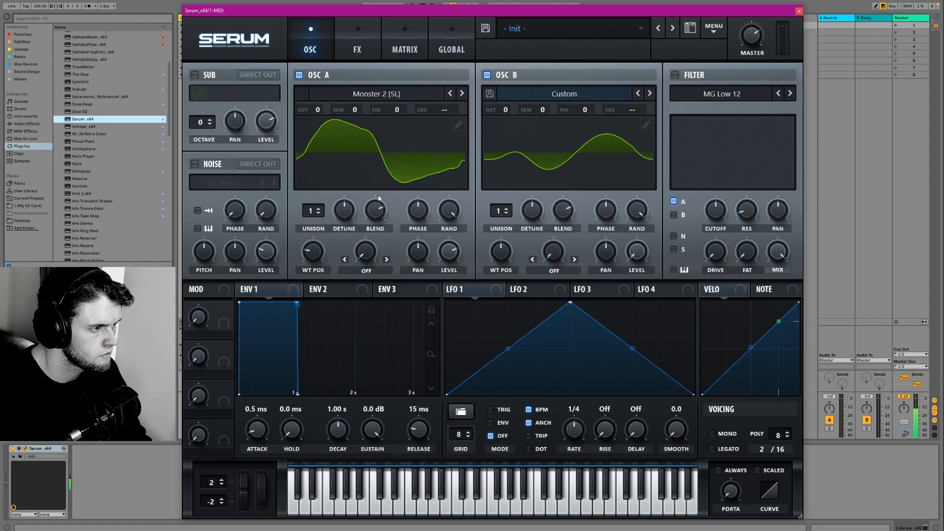
click(456, 126)
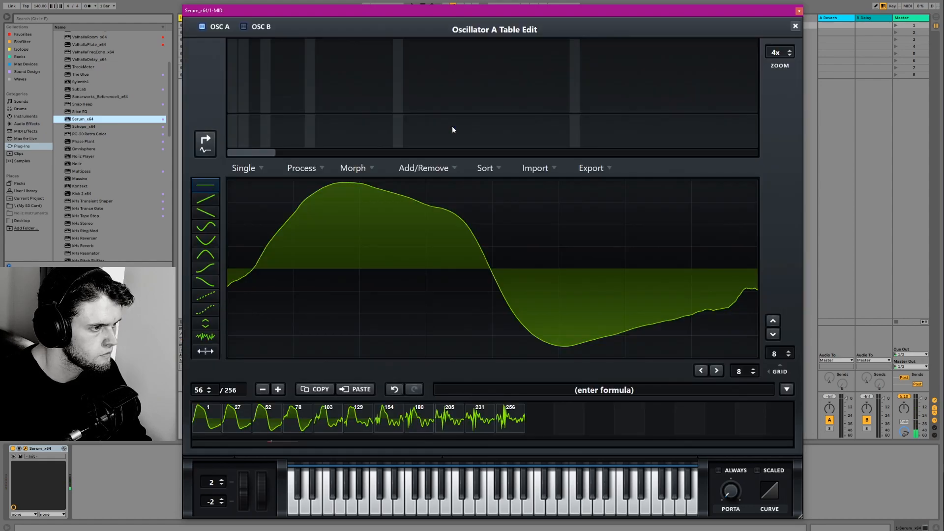
click(794, 26)
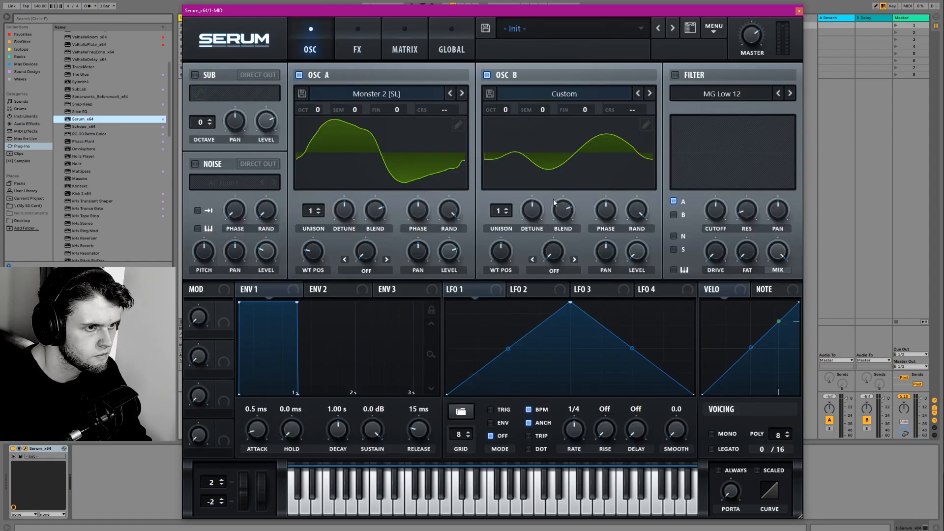
click(646, 125)
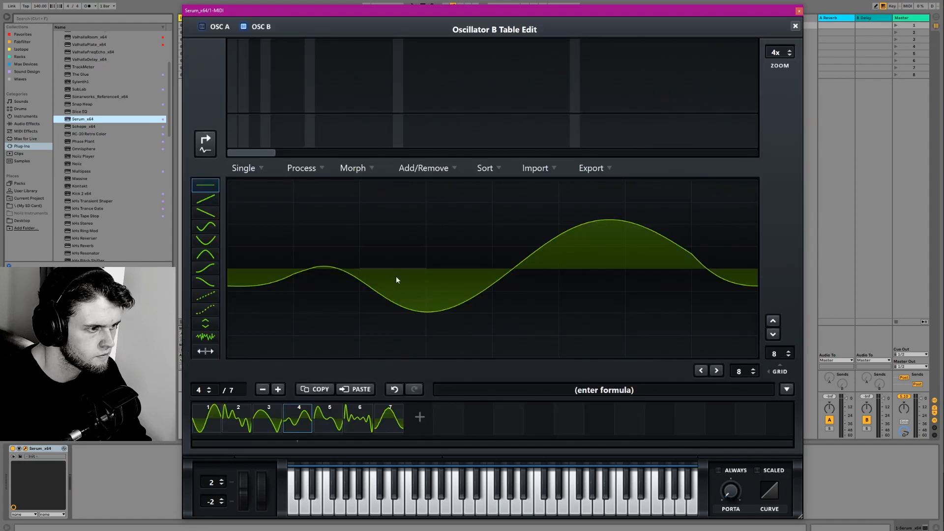
click(419, 416)
click(357, 389)
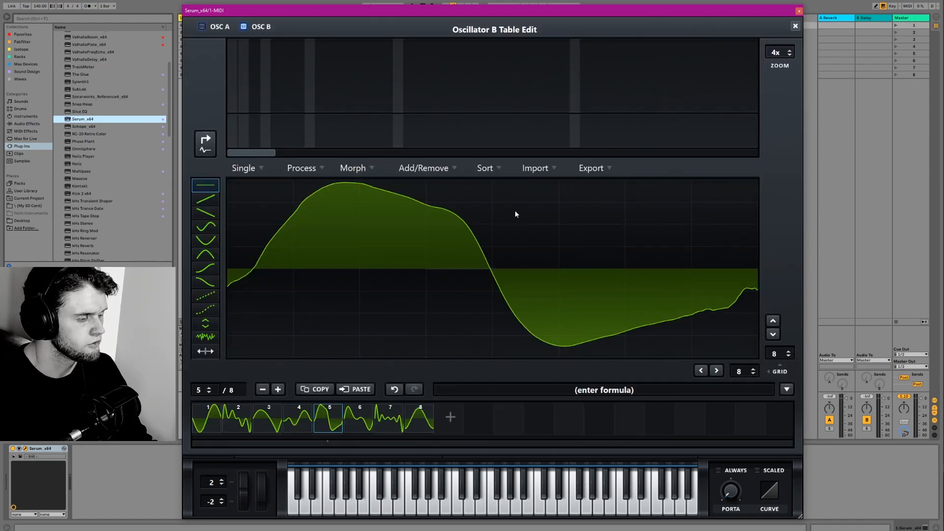
click(794, 26)
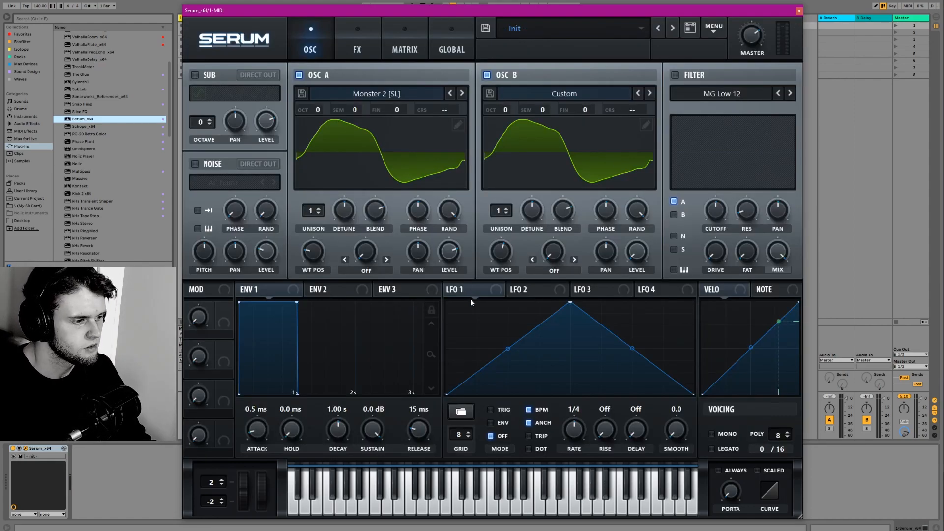
- Shape LFO 1 into a rising ramp with a one-bar rate, assign it to oscillator B's wavetable position, and adjust the master level
drag(570, 431, 569, 443)
drag(570, 302, 693, 302)
drag(452, 289, 501, 252)
drag(498, 240, 503, 129)
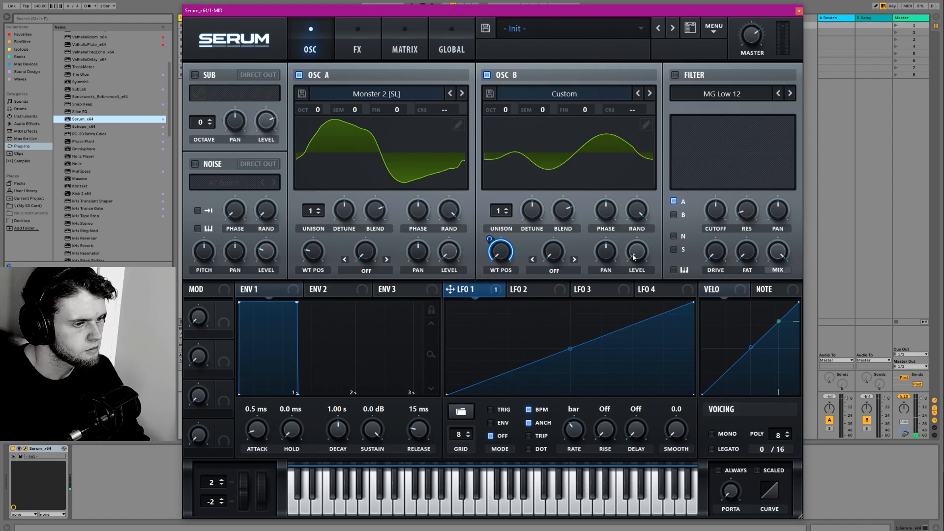
drag(748, 40, 744, 50)
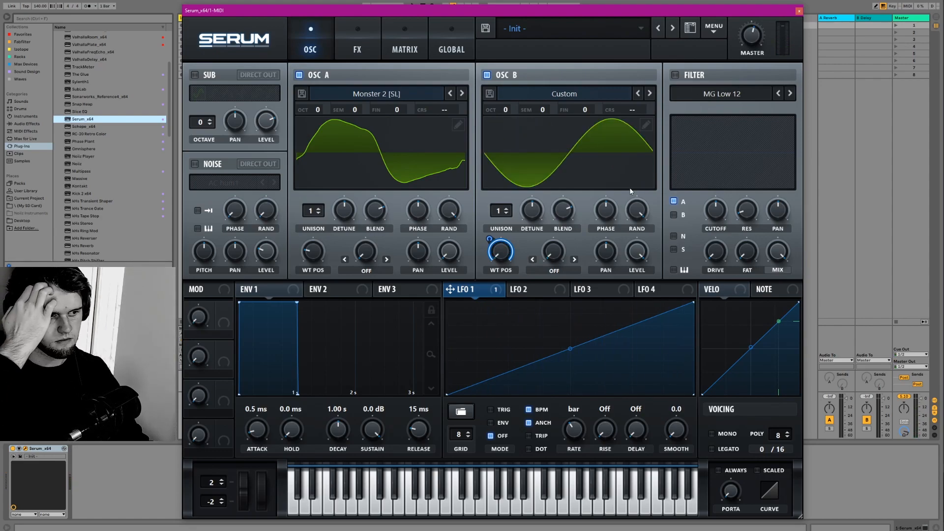
- Apply the Morph - Spectral option to oscillator B's eight-frame table and close the wavetable editor
click(646, 125)
click(534, 169)
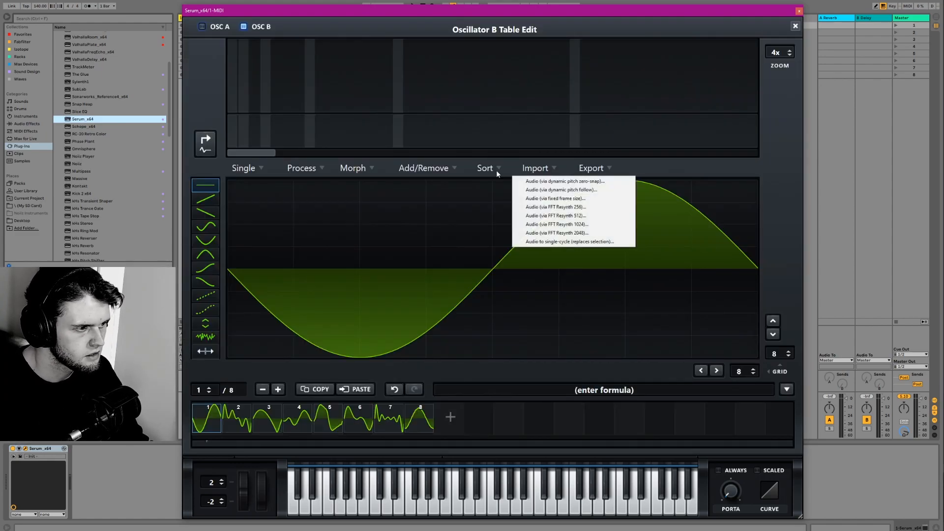
click(424, 168)
click(353, 168)
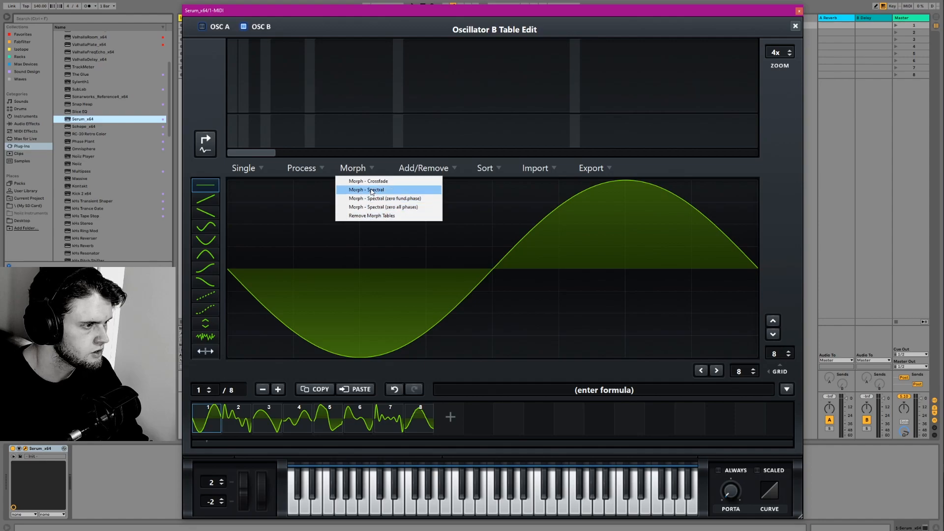
click(370, 190)
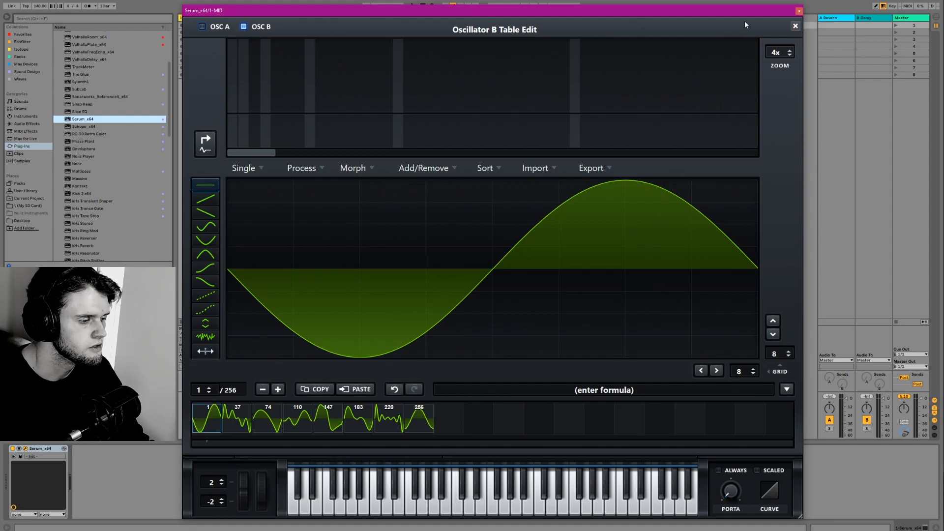
click(795, 24)
- View oscillator B's morphed wavetable in 3D, return to the 2D view, and reopen its table editor
click(544, 169)
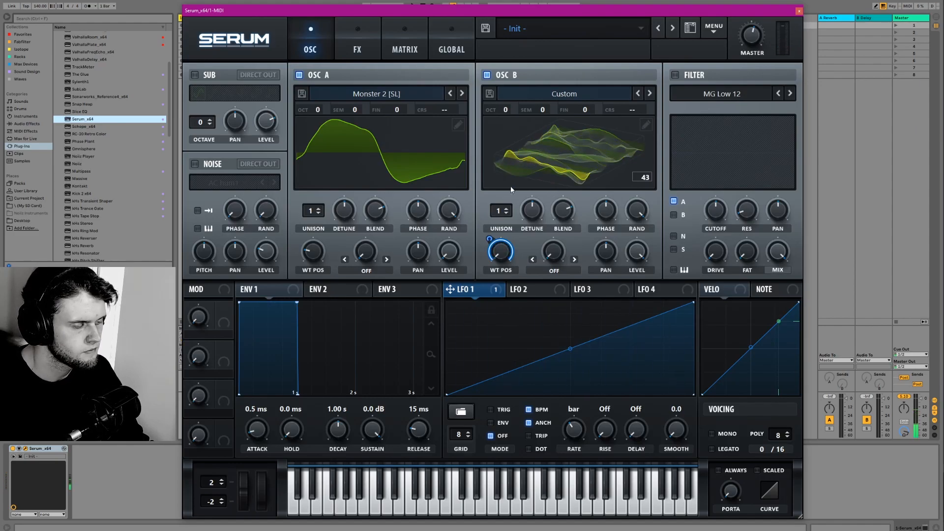
click(566, 169)
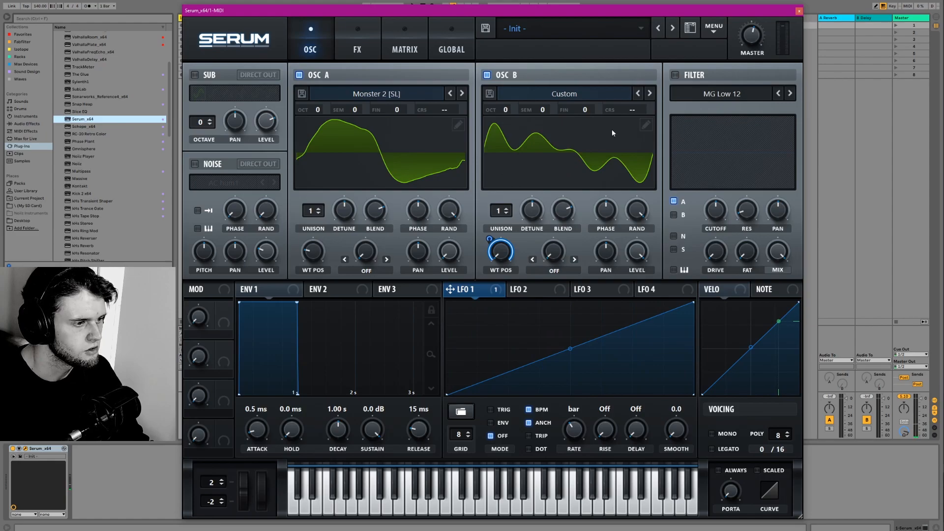
click(645, 126)
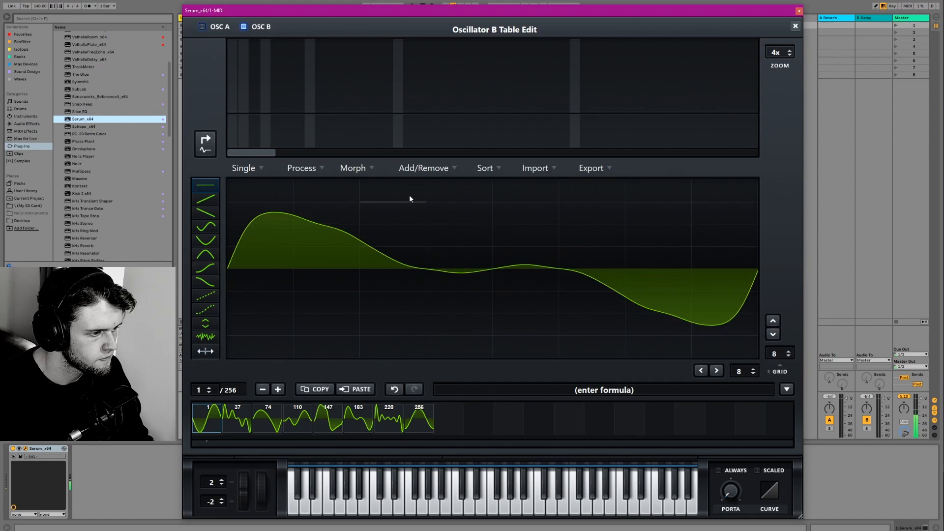
- Try sorting oscillator B's wavetable by spectrum with the Peak Spect and Average Spect options
click(486, 168)
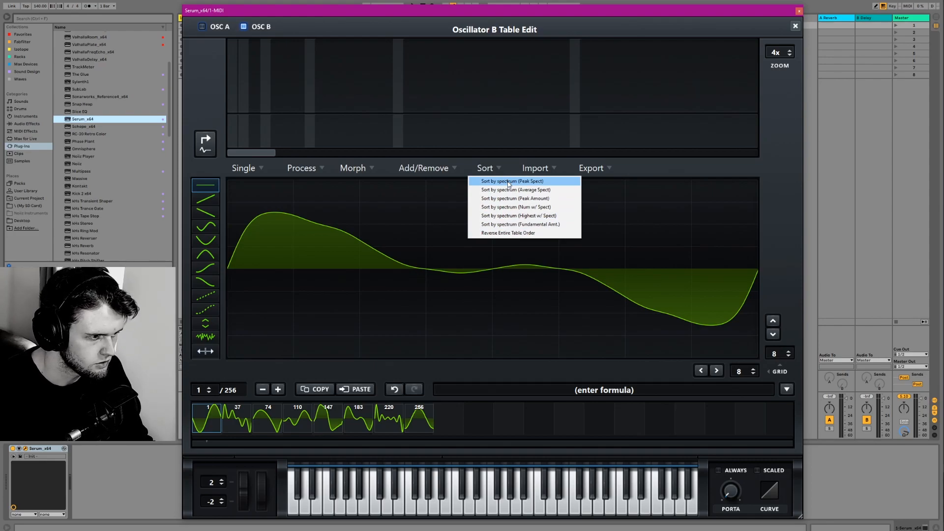
click(506, 182)
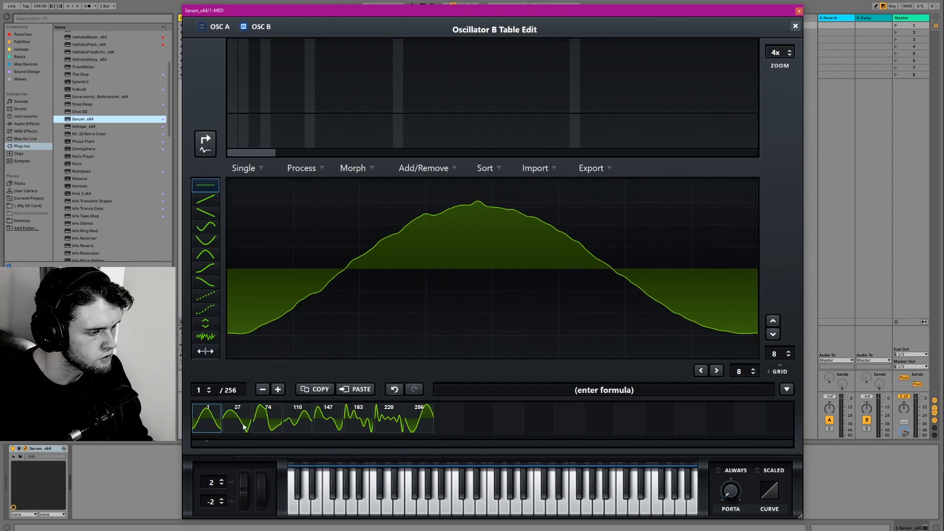
click(492, 169)
click(489, 187)
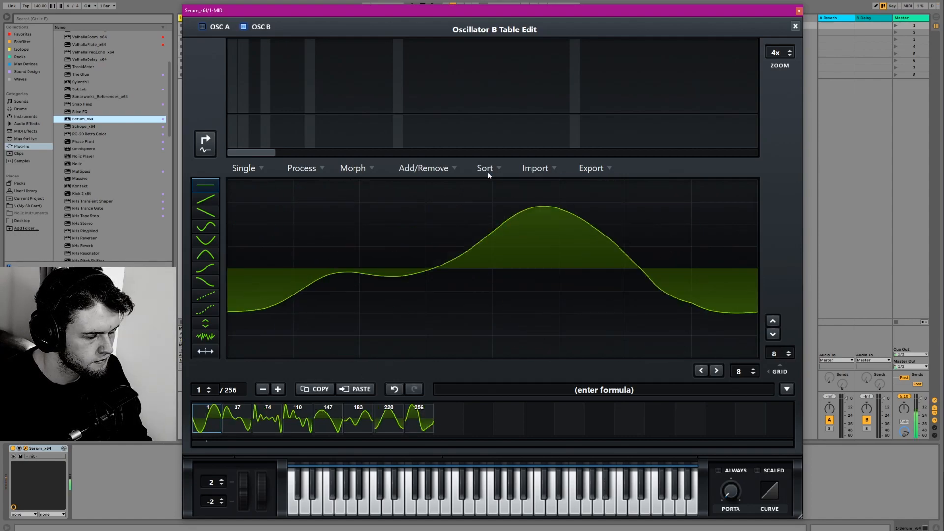
- Try sorting oscillator B's wavetable by spectrum with the Peak Amount and Num w/ Spect options
click(489, 170)
click(495, 196)
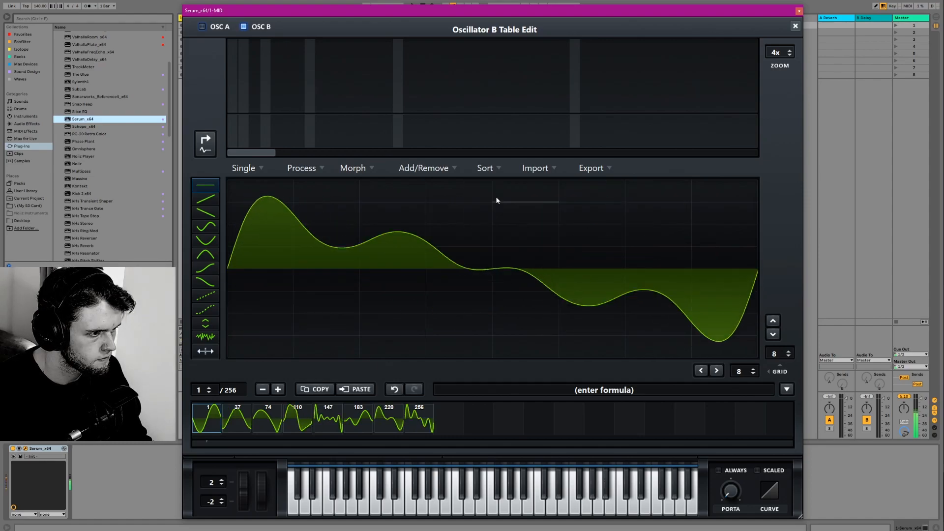
click(499, 169)
click(532, 205)
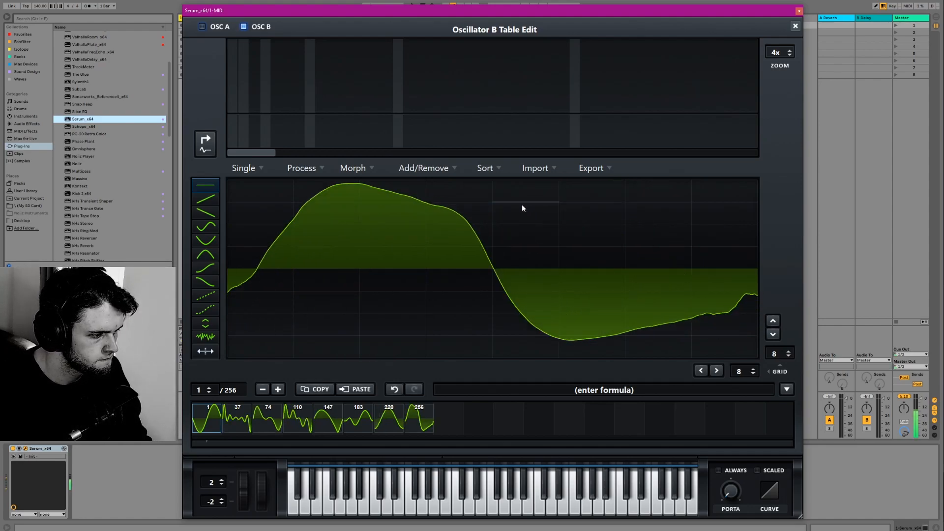
- Try sorting oscillator B's wavetable by spectrum with the Highest w/ Spect and Fundamental Amt. options
click(493, 168)
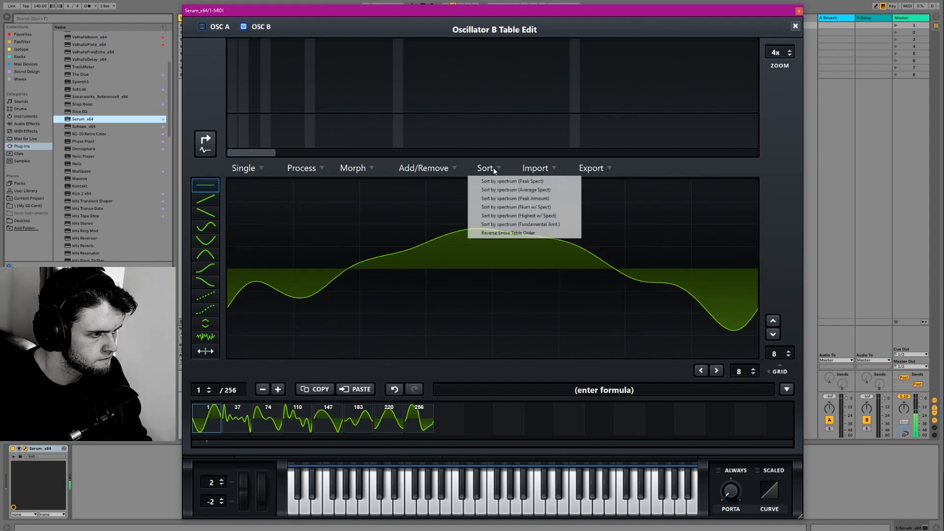
click(500, 213)
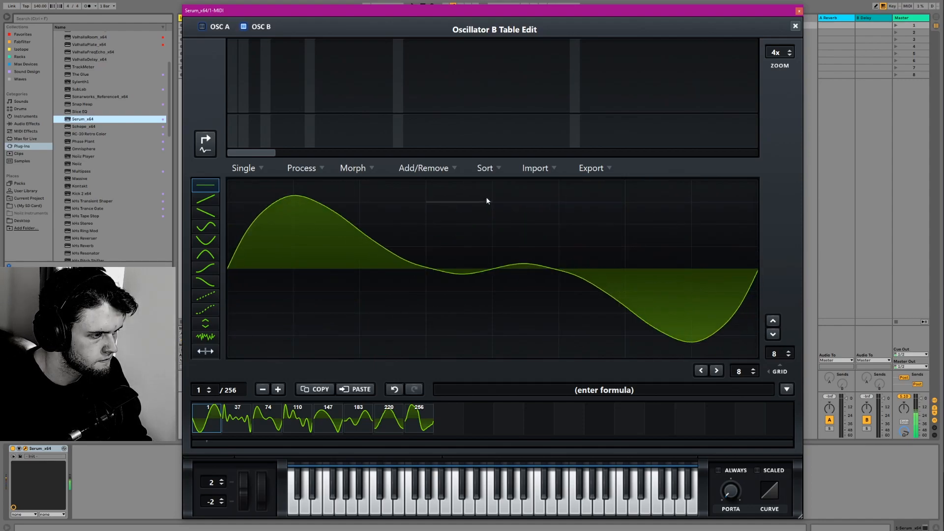
click(486, 168)
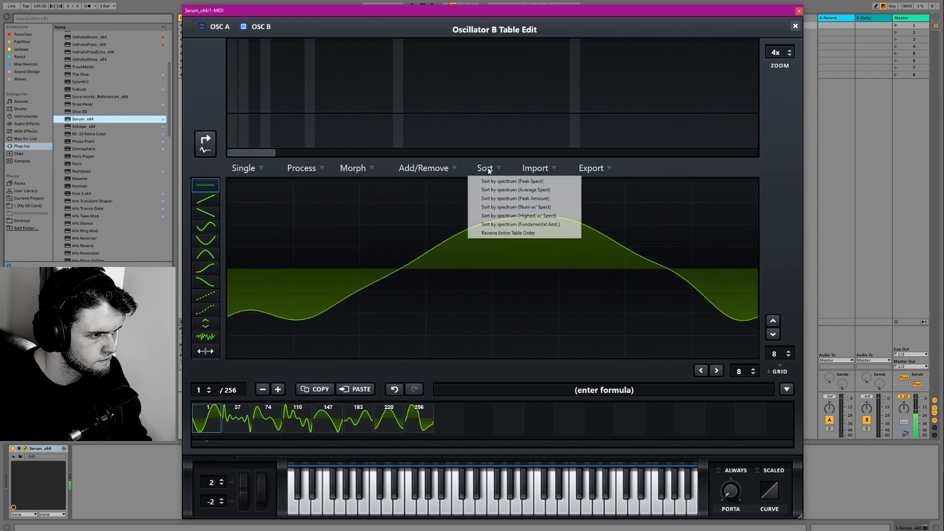
click(503, 232)
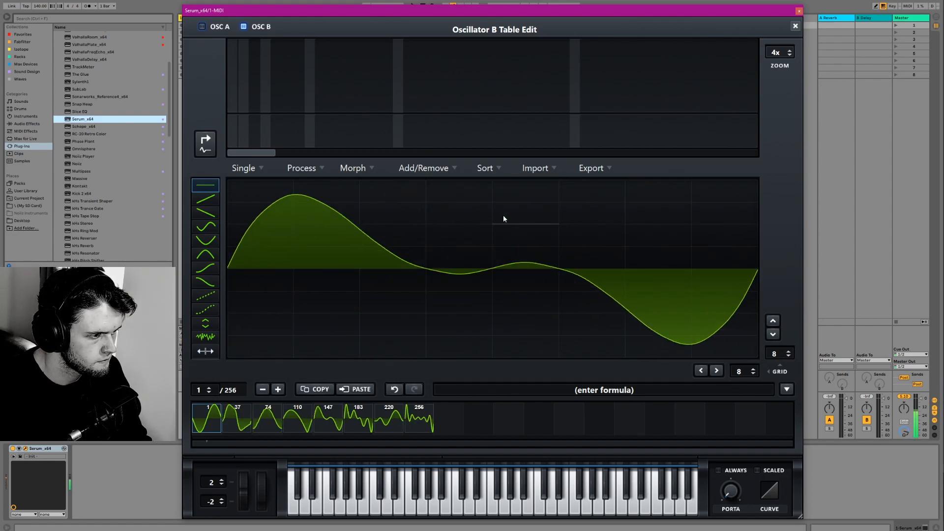
- Reverse the entire frame order of oscillator B's wavetable and re-sort the table by spectrum
click(488, 169)
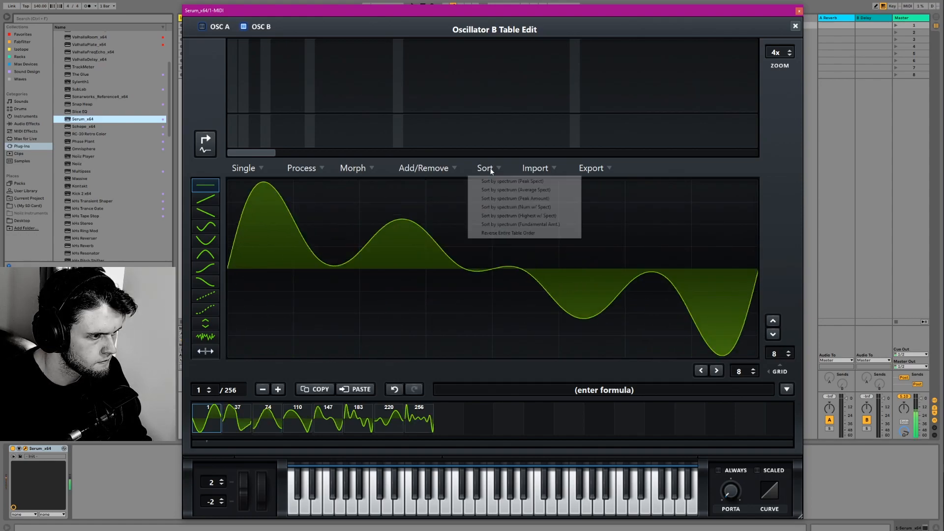
click(497, 232)
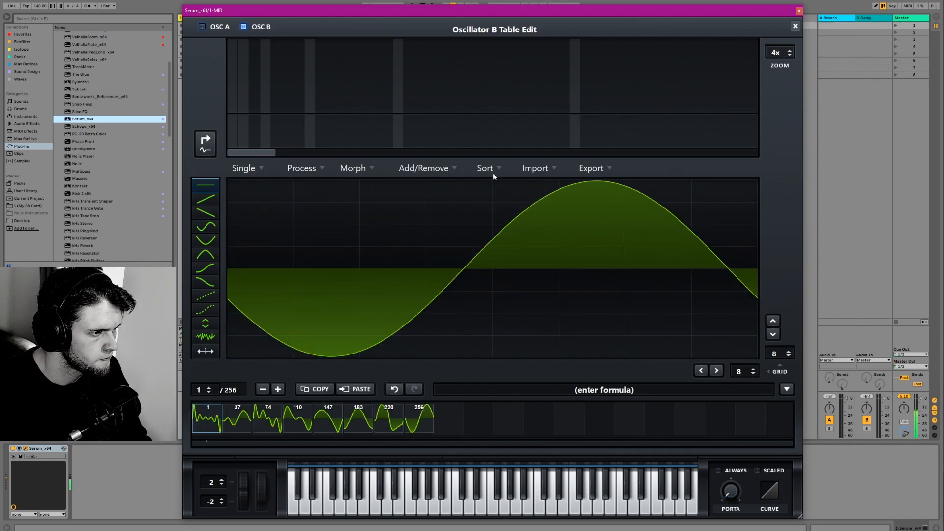
click(493, 170)
click(498, 231)
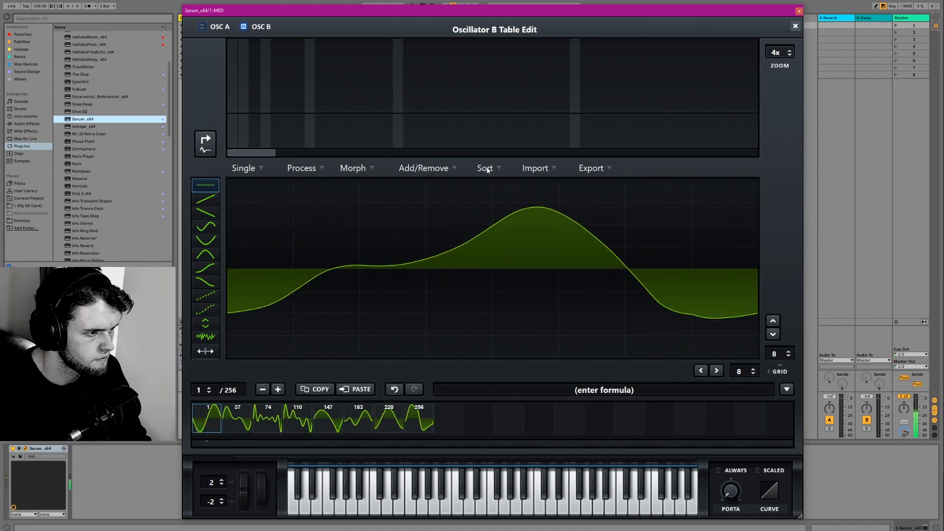
click(486, 168)
click(487, 168)
click(678, 229)
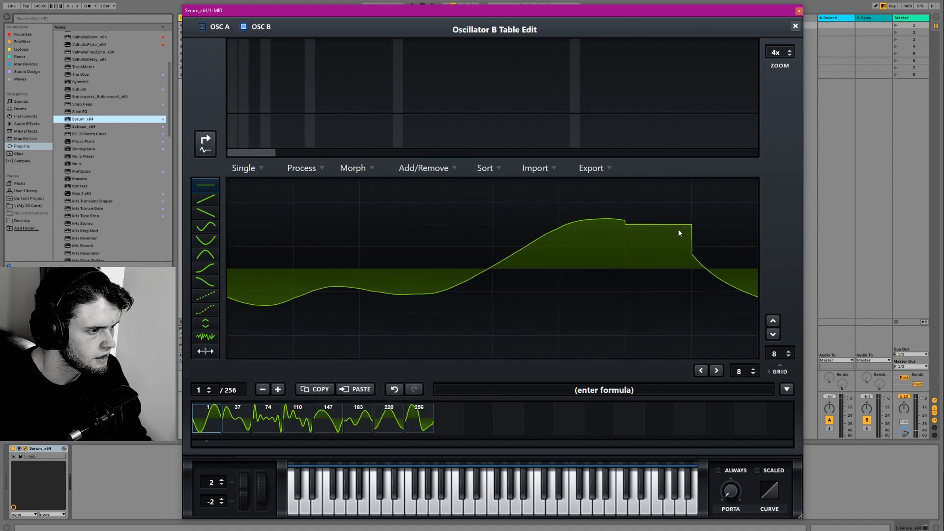
click(394, 389)
- Sort oscillator B's wavetable by spectrum using Average Spect and close the table editor
click(486, 168)
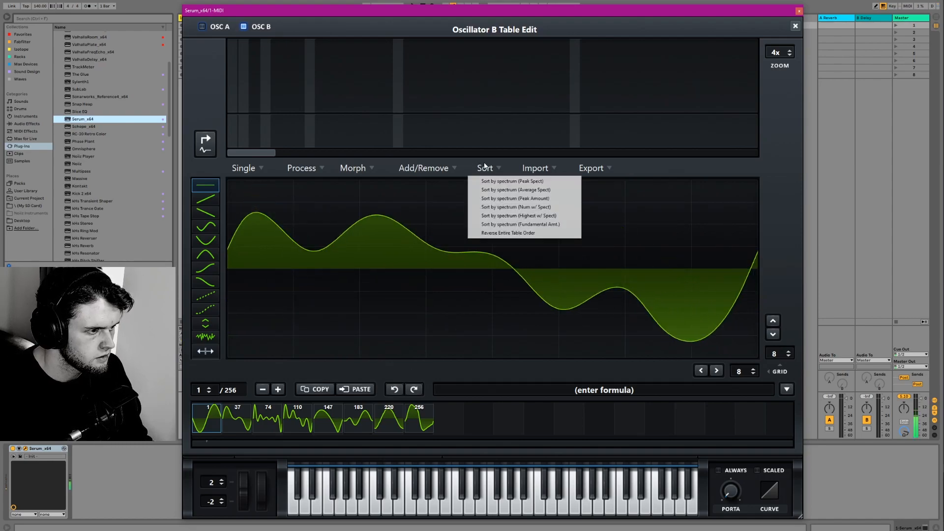
click(501, 191)
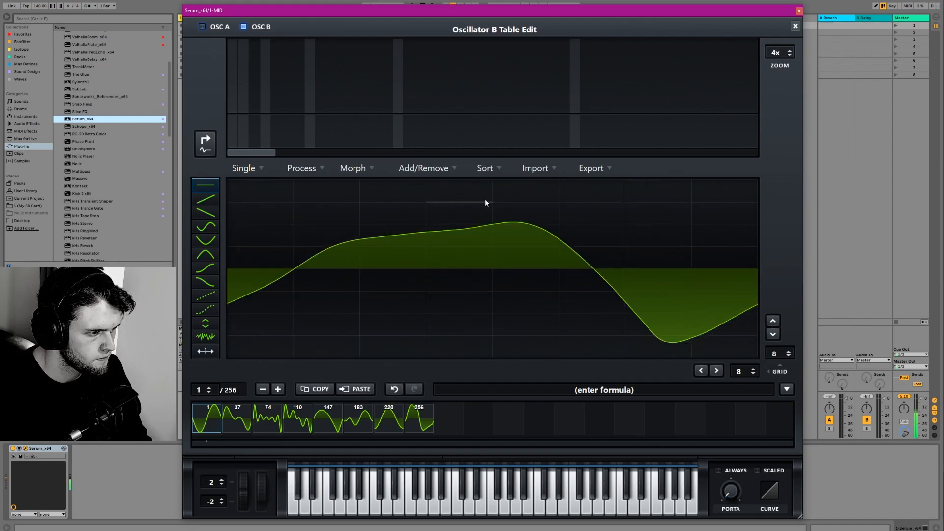
click(795, 26)
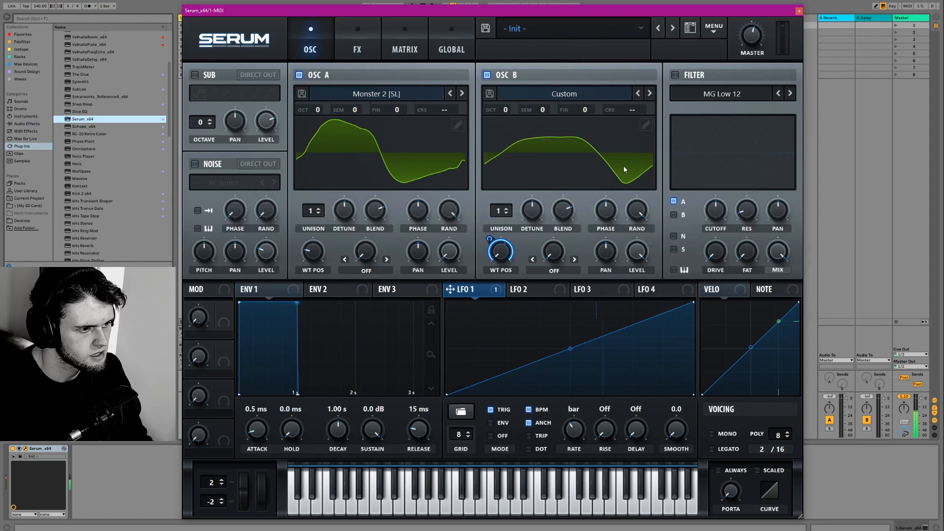
- Reopen oscillator B's table editor, preview frames 74 and 1, and normalize each frame with separate gain
click(645, 125)
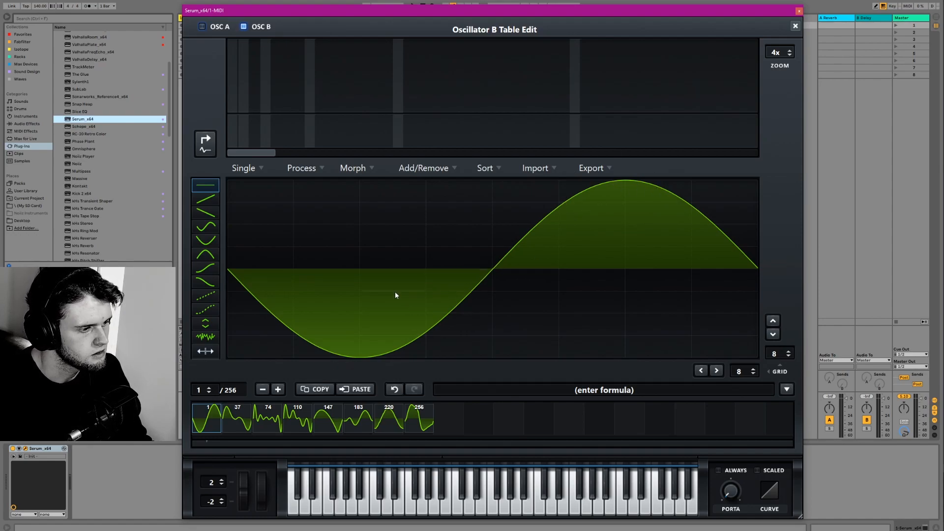
click(268, 421)
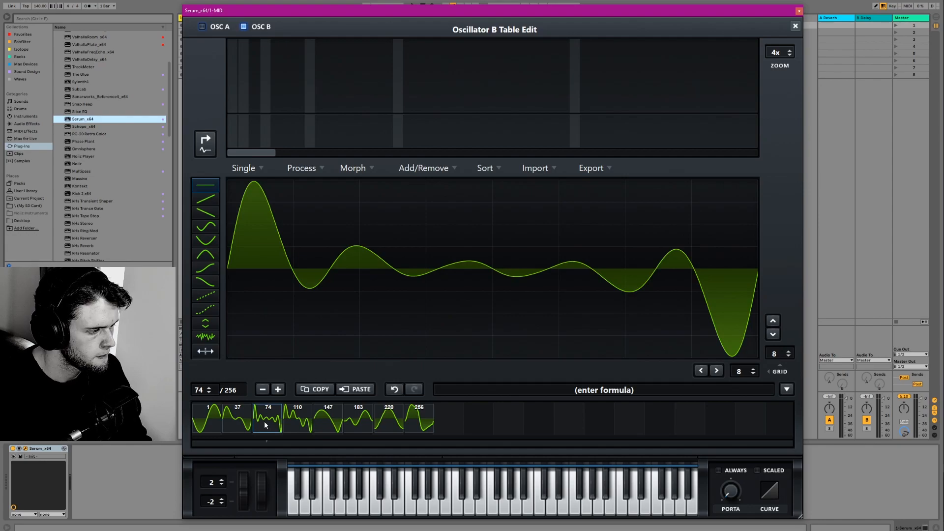
click(216, 415)
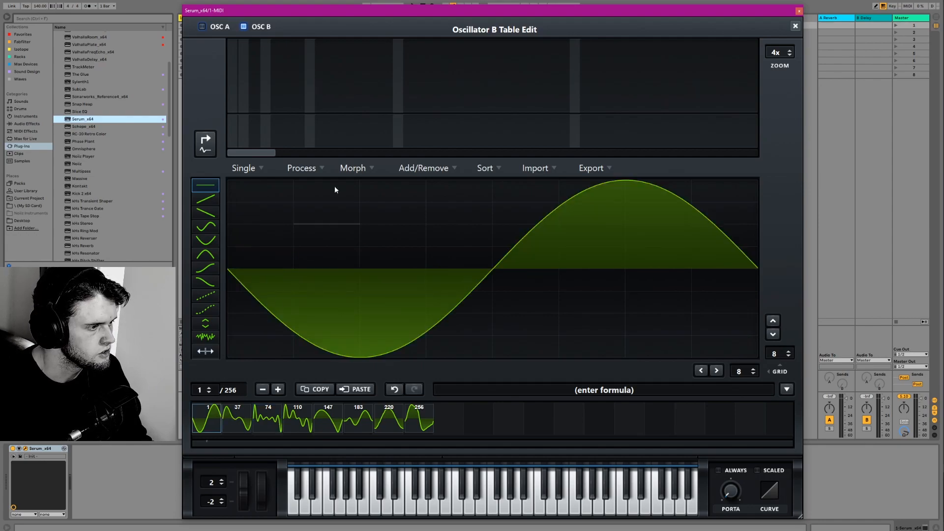
click(301, 169)
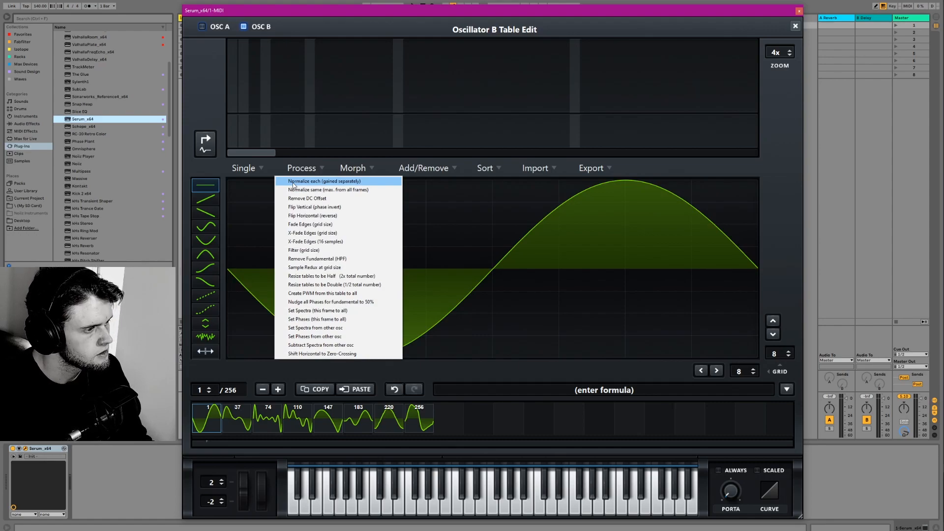
click(293, 184)
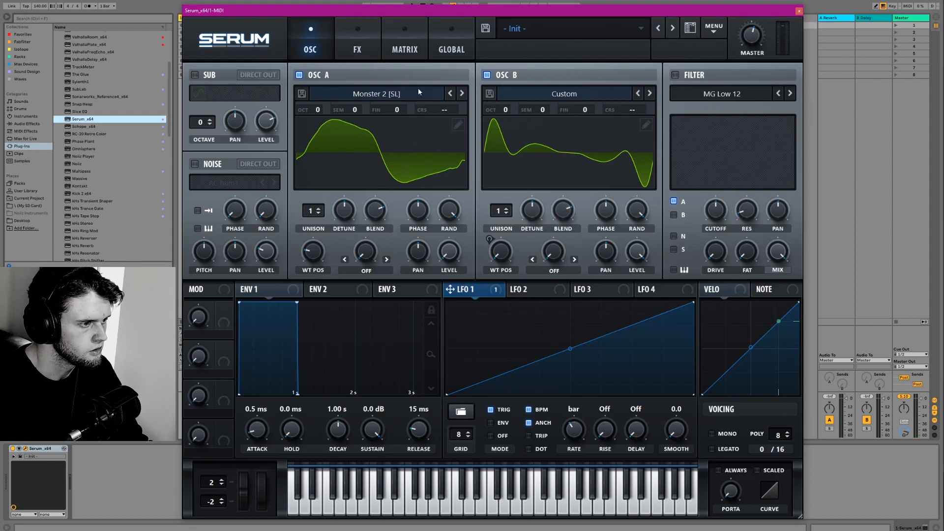
- Load the Analog_BD_Sin wavetable into oscillator A and set its warp mode to FM (From B)
click(397, 92)
mouse_move(343, 106)
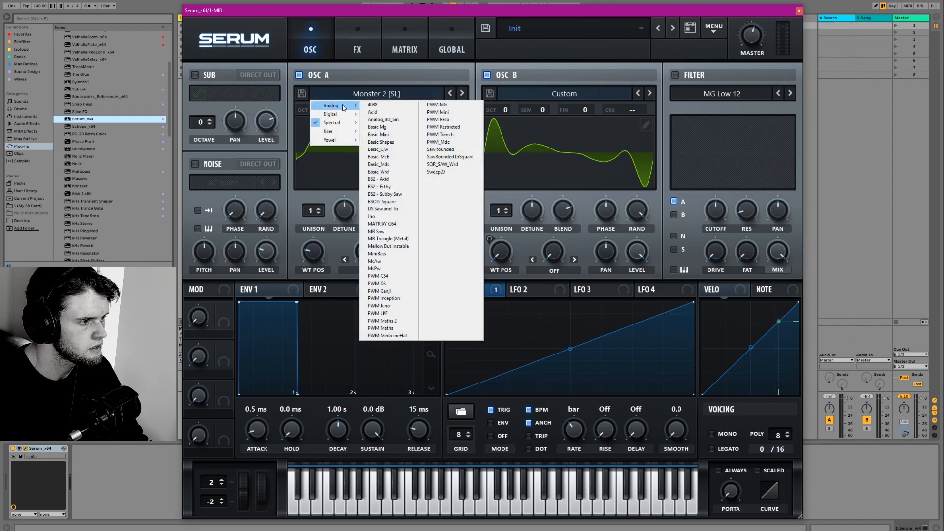
click(383, 120)
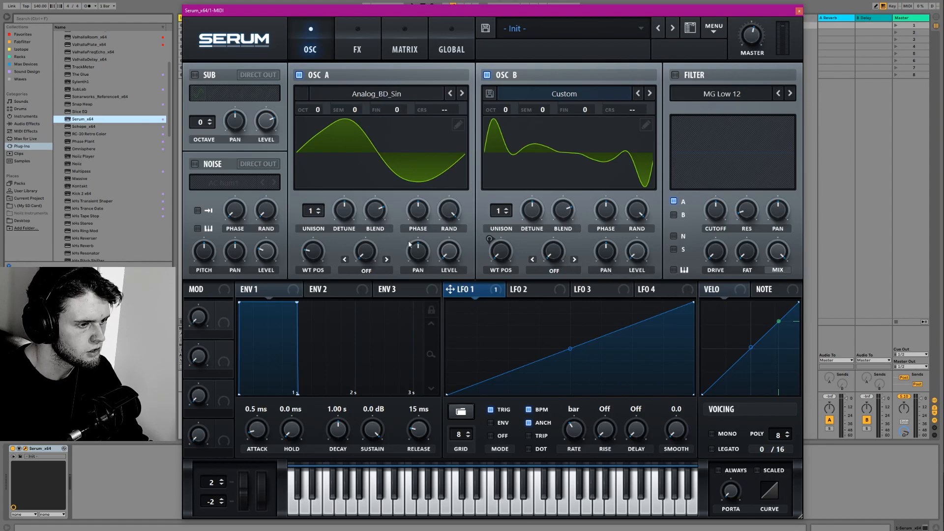
click(366, 272)
click(372, 439)
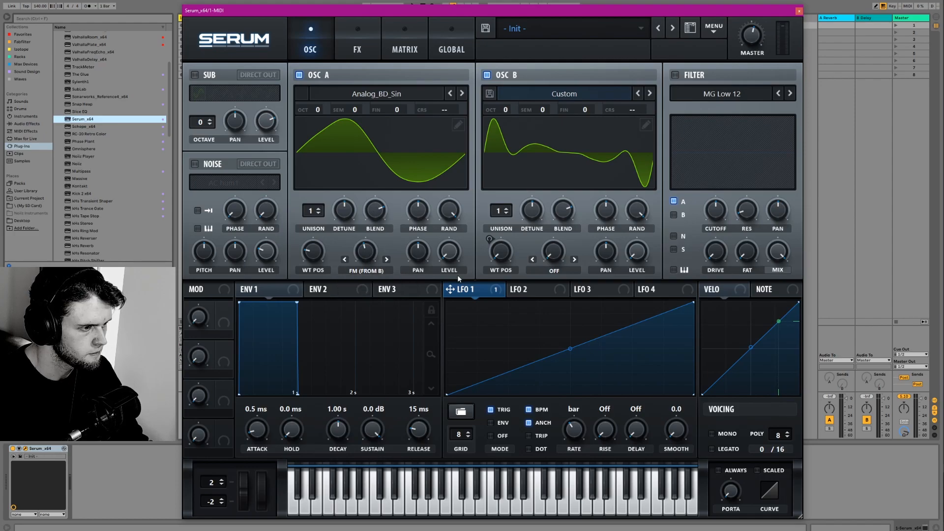
- Assign LFO 2 to oscillator A's level, set it to Trig mode, and move its peak to a quarter of the cycle
click(521, 290)
drag(449, 252, 449, 253)
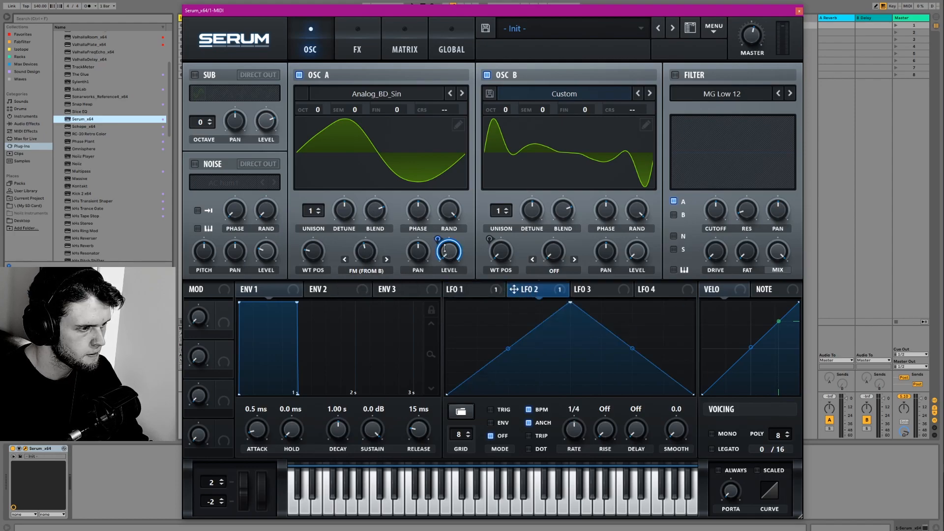
click(496, 409)
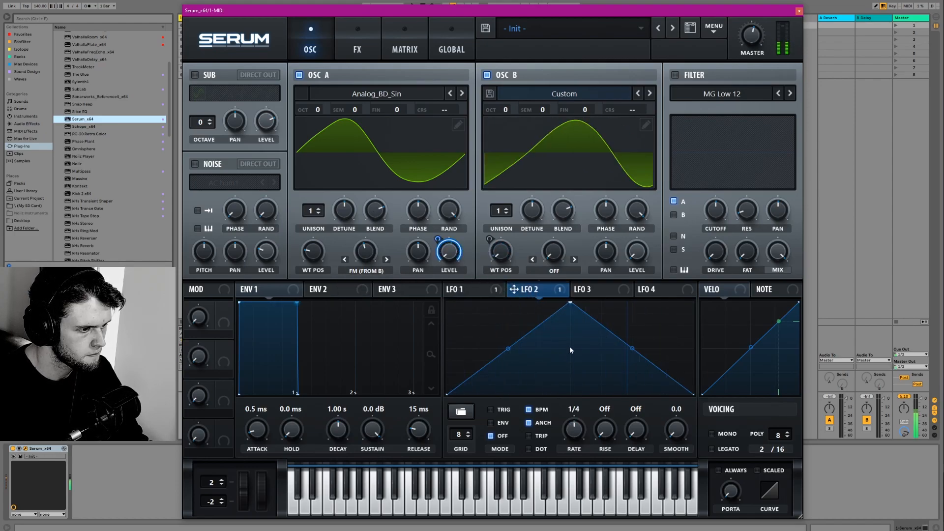
drag(569, 303, 512, 290)
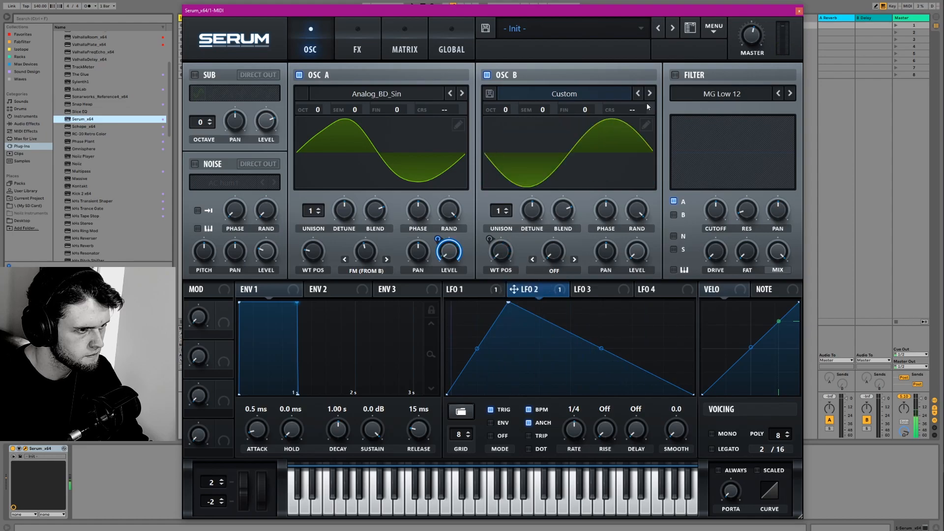
- Set oscillator B's octave to +1 and enable the MG Low 12 filter
drag(503, 109, 510, 85)
click(676, 75)
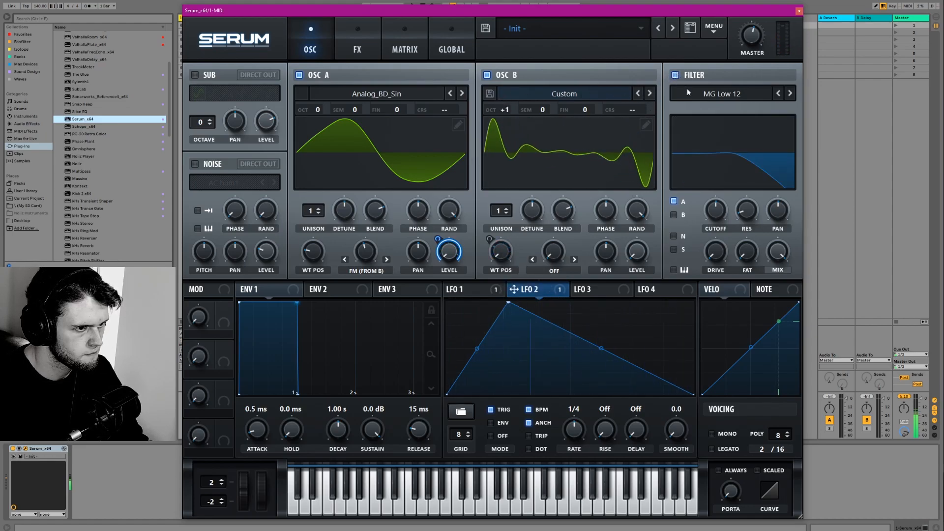
- Enable reverb followed by chorus in the effects chain, and switch the reverb to Plate with a raised low cut
click(357, 46)
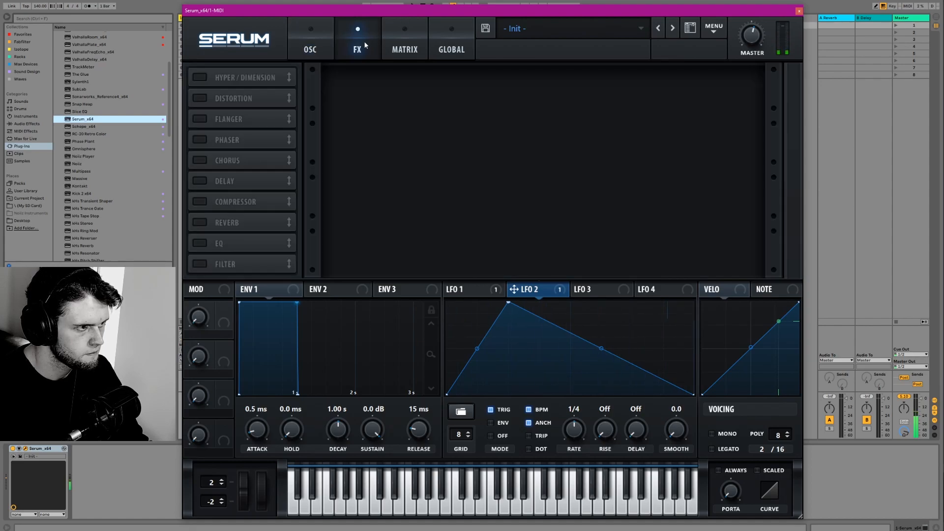
click(202, 223)
click(199, 161)
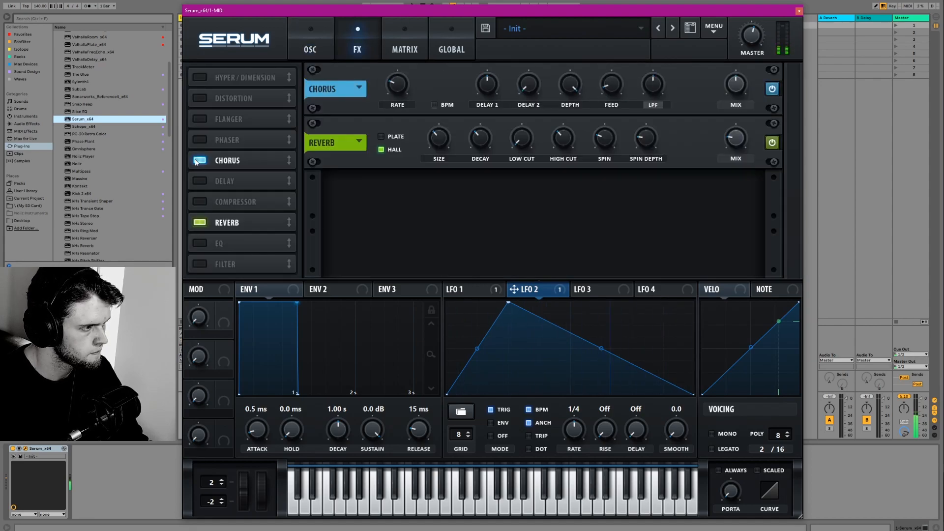
drag(206, 163, 222, 217)
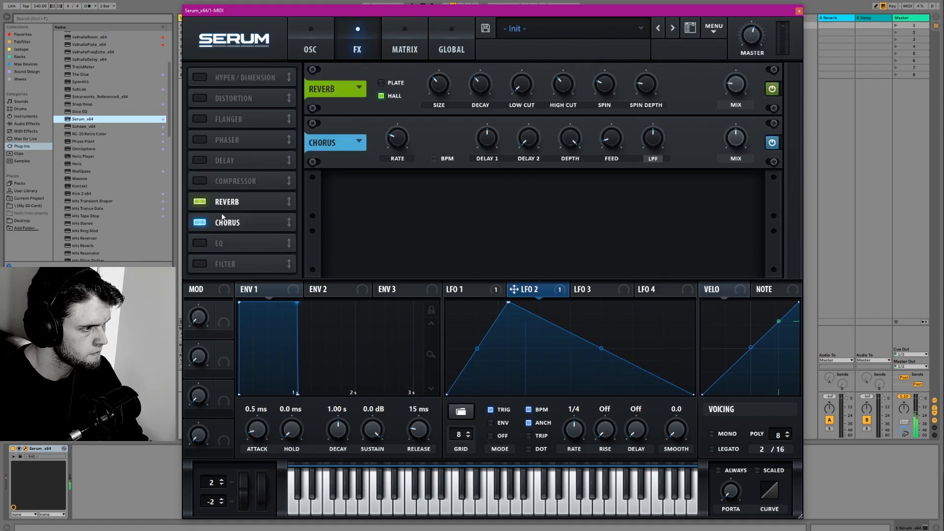
click(382, 83)
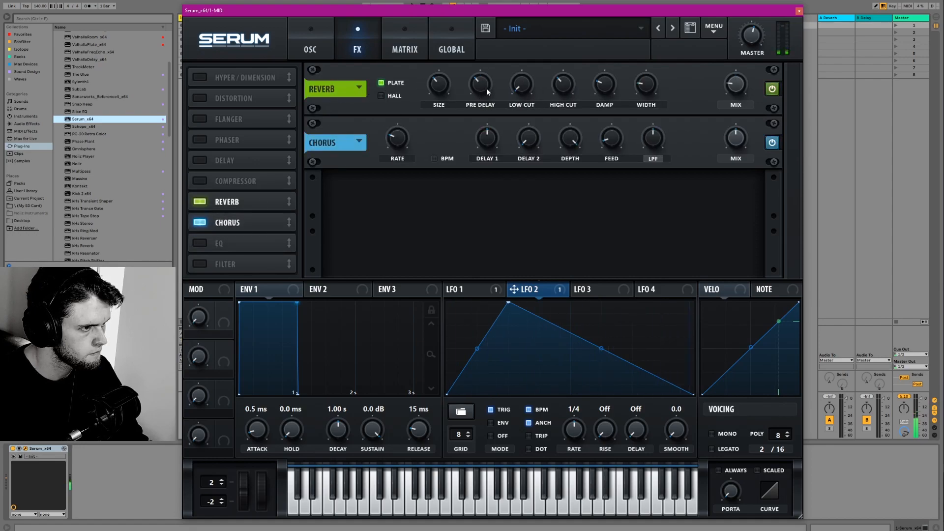
drag(525, 66, 521, 85)
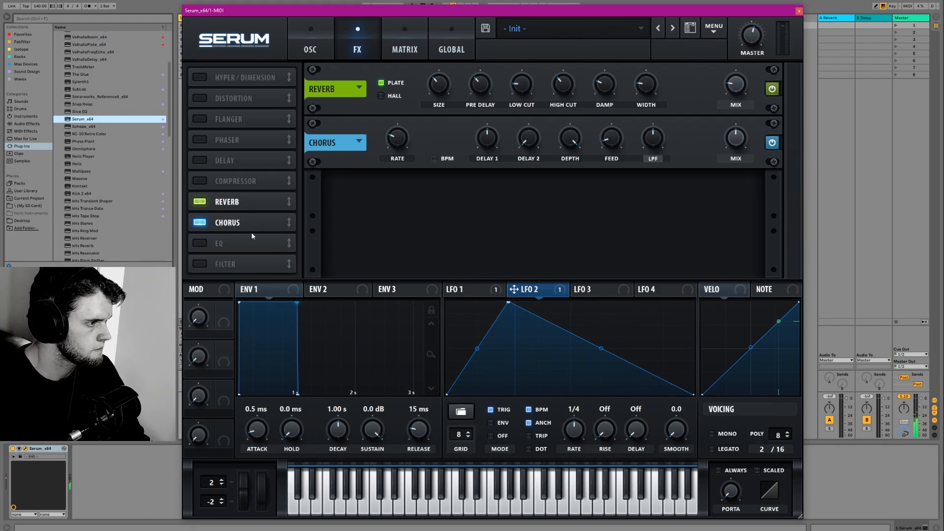
- Enable the compressor in multiband mode, raise its gain, and set the high band to about 119%
click(199, 183)
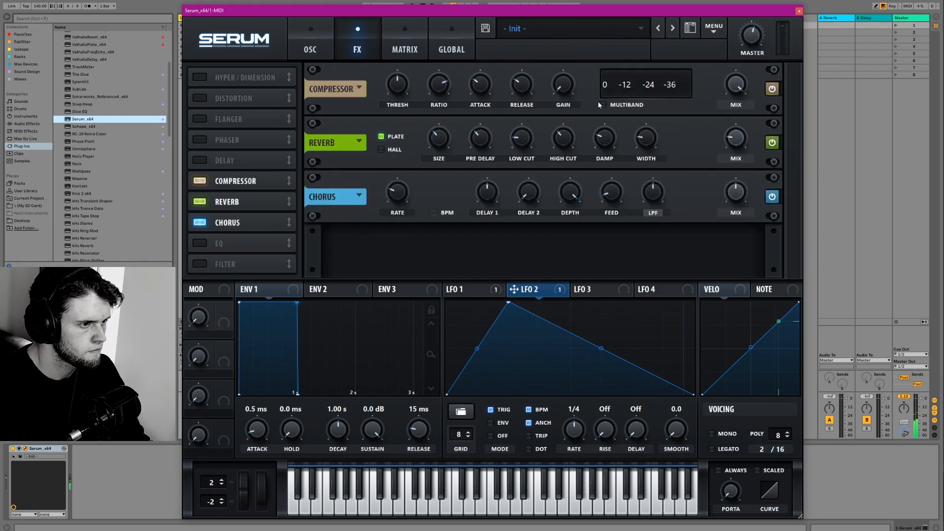
drag(568, 84, 567, 62)
mouse_move(621, 76)
mouse_down()
mouse_move(672, 72)
mouse_move(623, 73)
mouse_up()
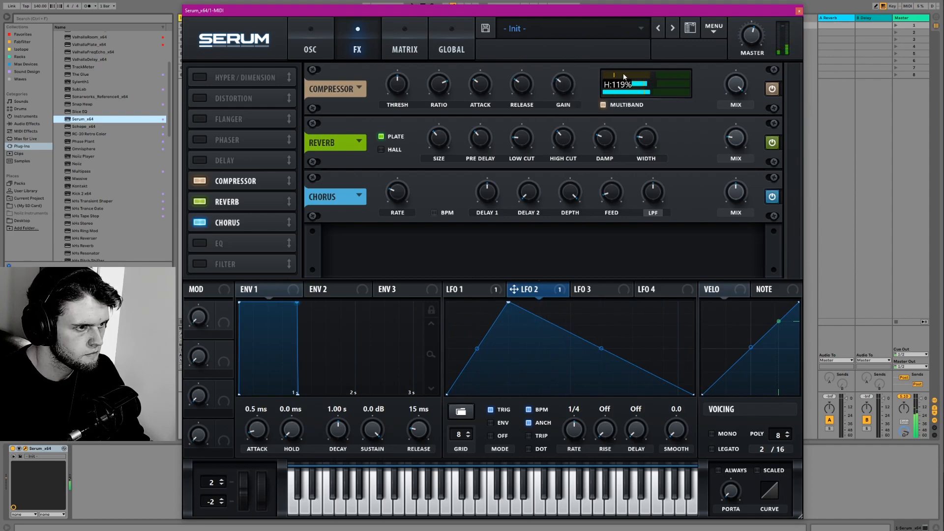
- Enable the sub oscillator with direct out, modulate its level with LFO 2, and set its level to about 34%
click(322, 47)
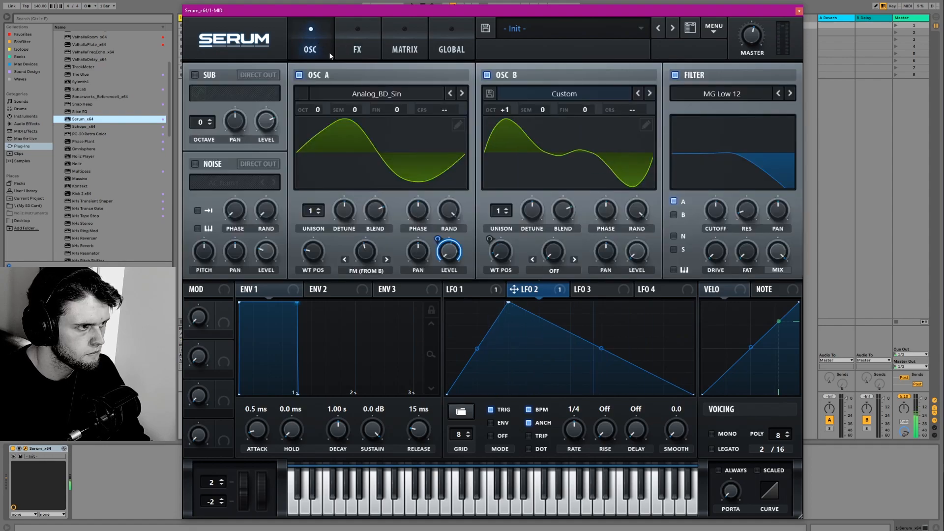
drag(514, 289, 258, 232)
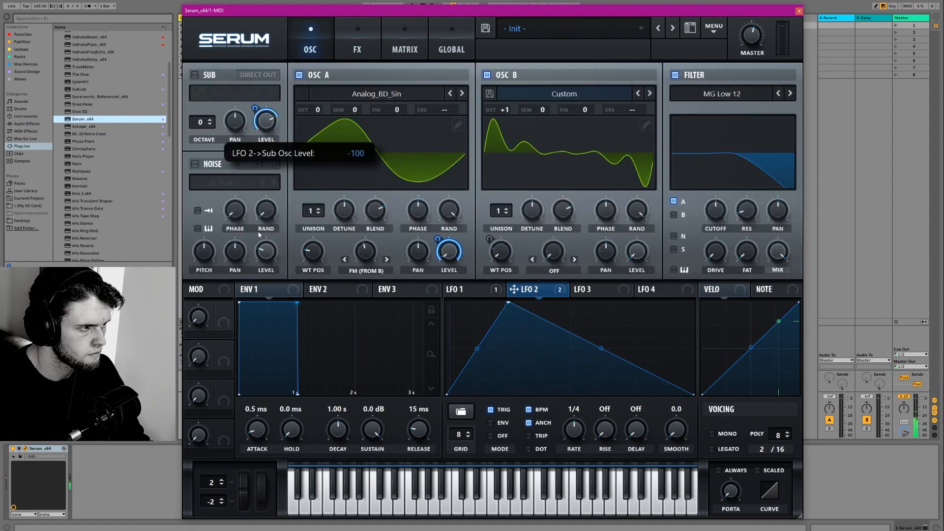
drag(254, 109, 262, 173)
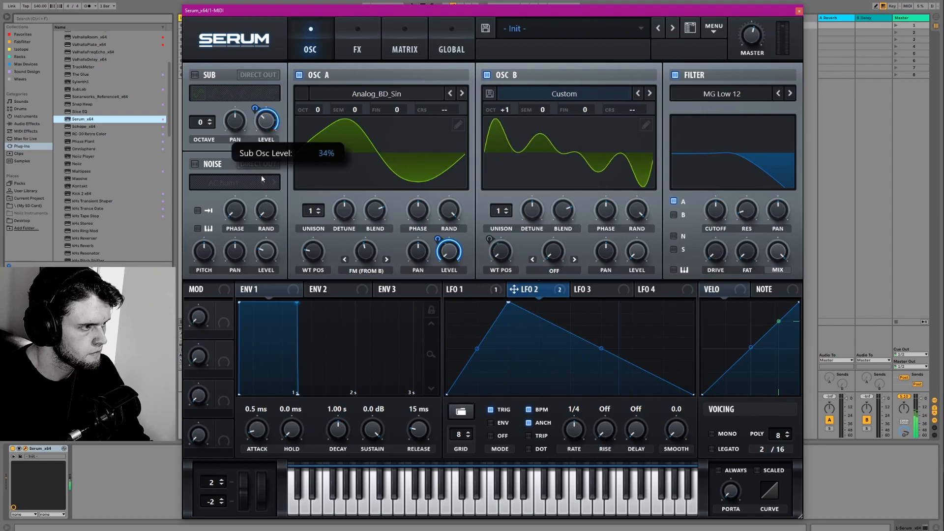
click(251, 75)
click(195, 75)
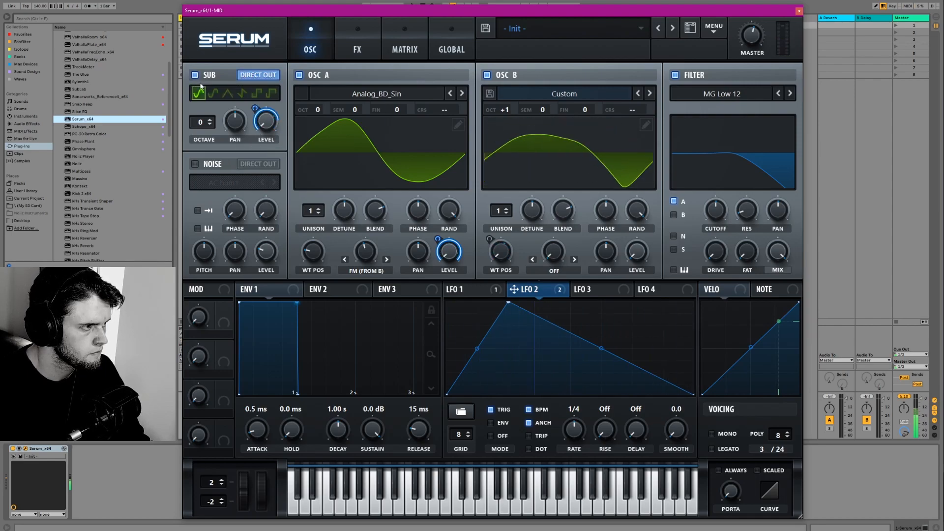
click(358, 49)
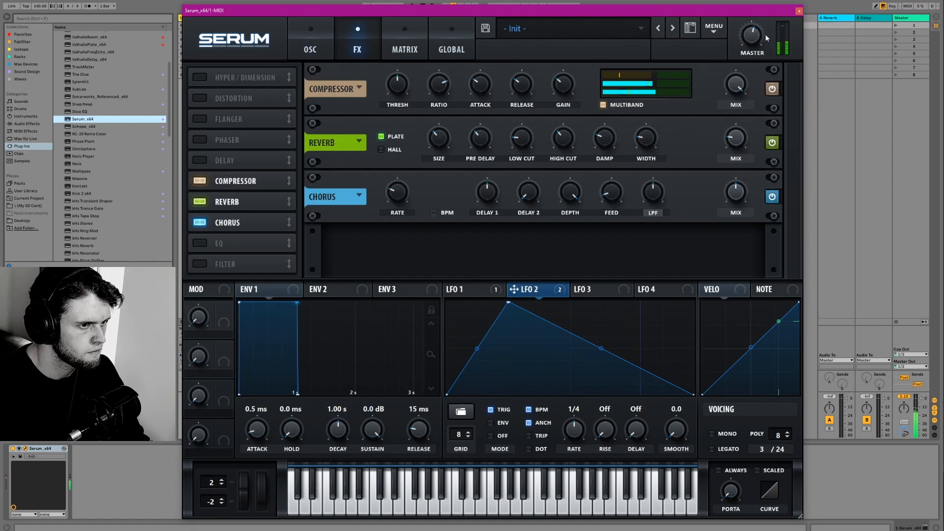
click(312, 49)
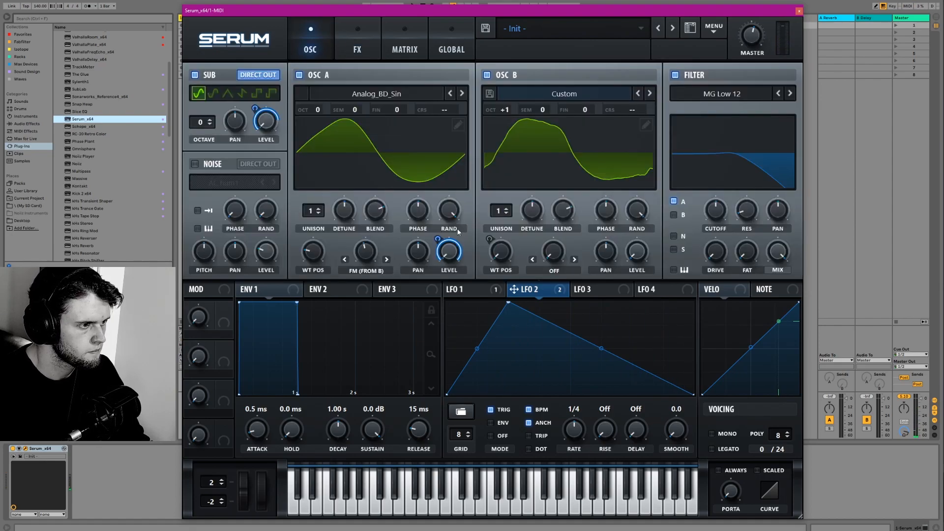
- Set oscillator B's unison to 2 voices and adjust oscillator A's wavetable position
drag(313, 214, 313, 210)
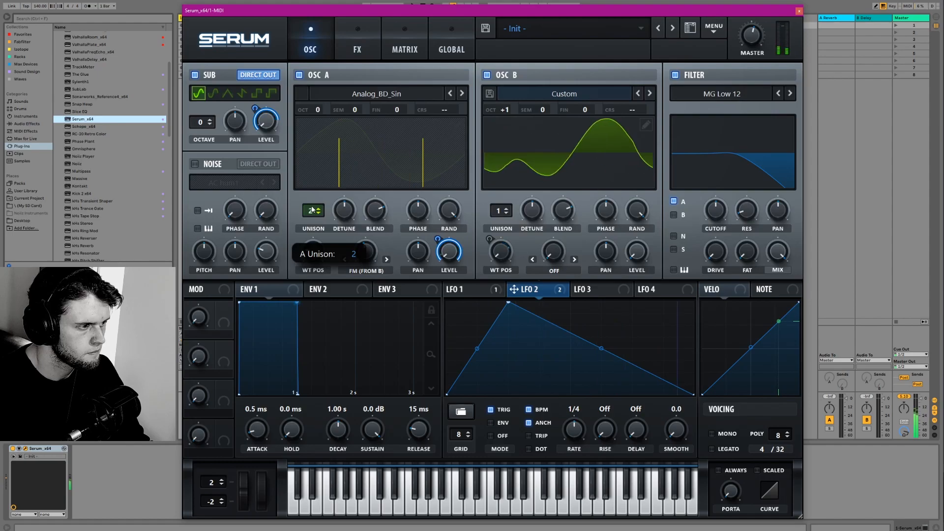
drag(312, 210, 313, 216)
drag(498, 212, 534, 225)
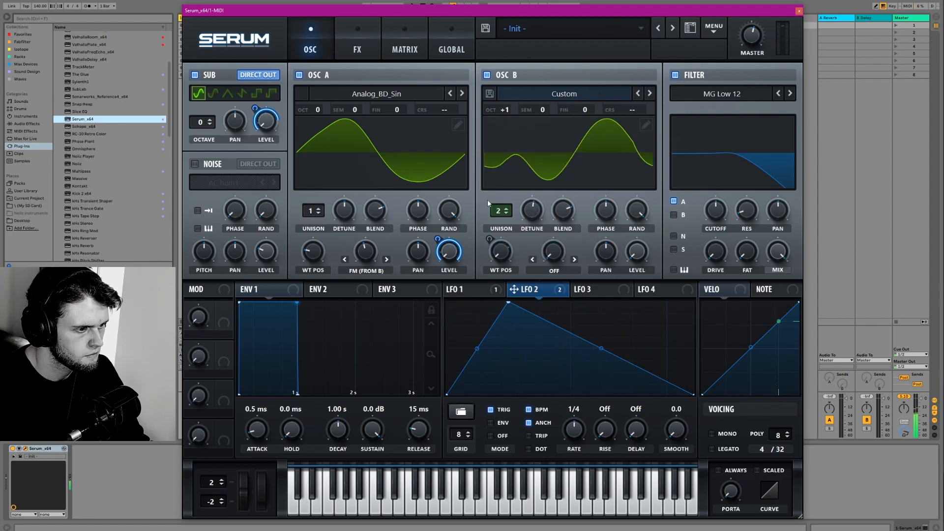
drag(311, 262, 309, 214)
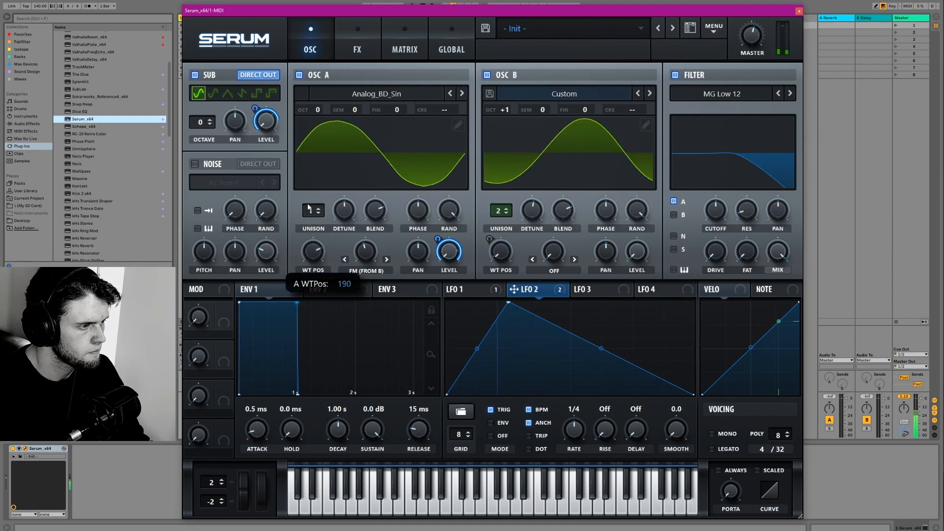
mouse_move(505, 110)
mouse_down()
mouse_move(508, 75)
mouse_move(497, 102)
mouse_up()
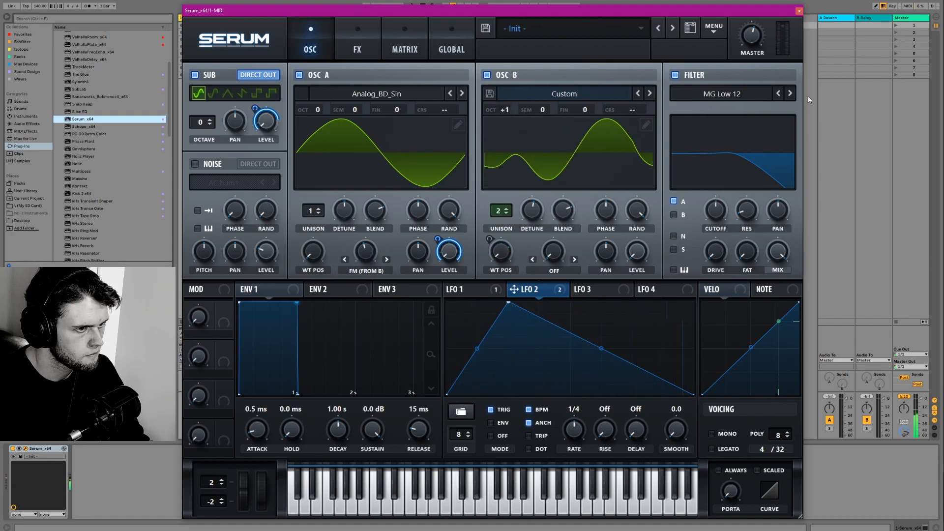
- Change the filter type to Band 24, tune its cutoff, and modulate its resonance with LFO 2
click(789, 94)
click(790, 93)
click(790, 93)
click(789, 93)
click(790, 93)
click(790, 94)
click(789, 93)
click(789, 94)
click(790, 93)
click(790, 93)
click(790, 93)
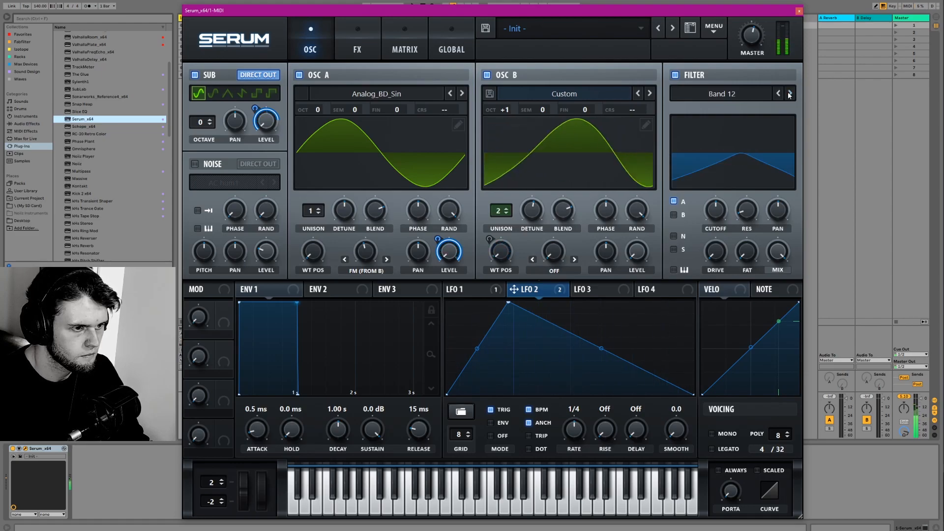
click(789, 93)
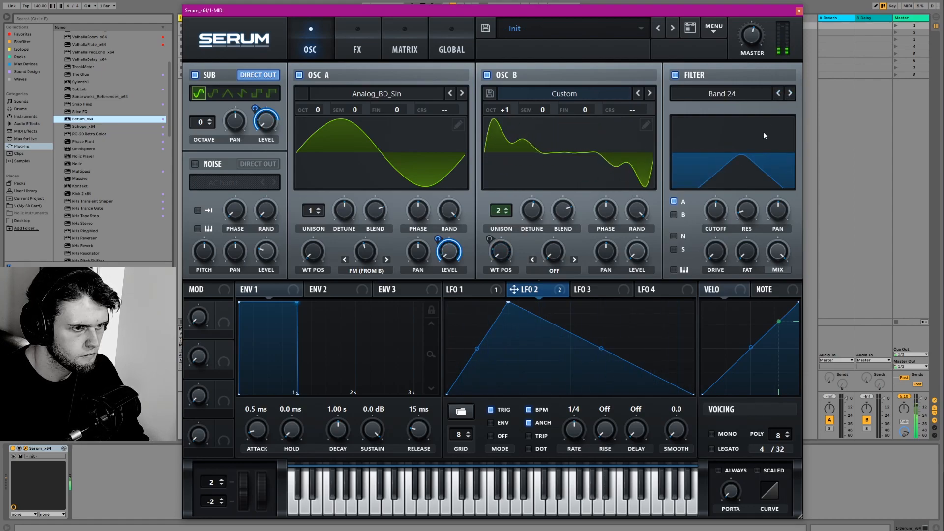
mouse_move(717, 211)
mouse_down()
mouse_move(717, 222)
mouse_move(747, 212)
mouse_move(747, 233)
mouse_move(721, 208)
mouse_up()
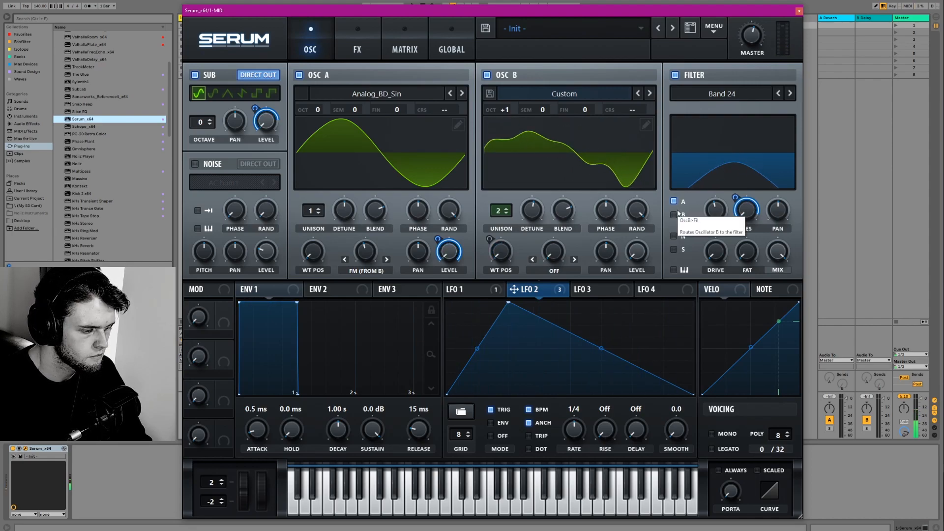
- Enable triplet timing for LFO 2 and set its rate to 1/4 triplet
mouse_move(576, 433)
mouse_down()
mouse_move(577, 444)
mouse_move(577, 429)
mouse_up()
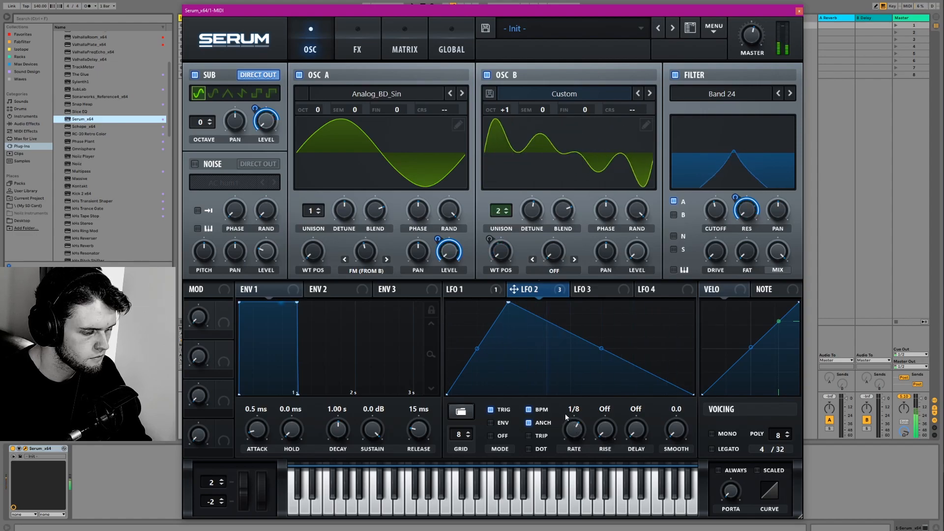
click(530, 433)
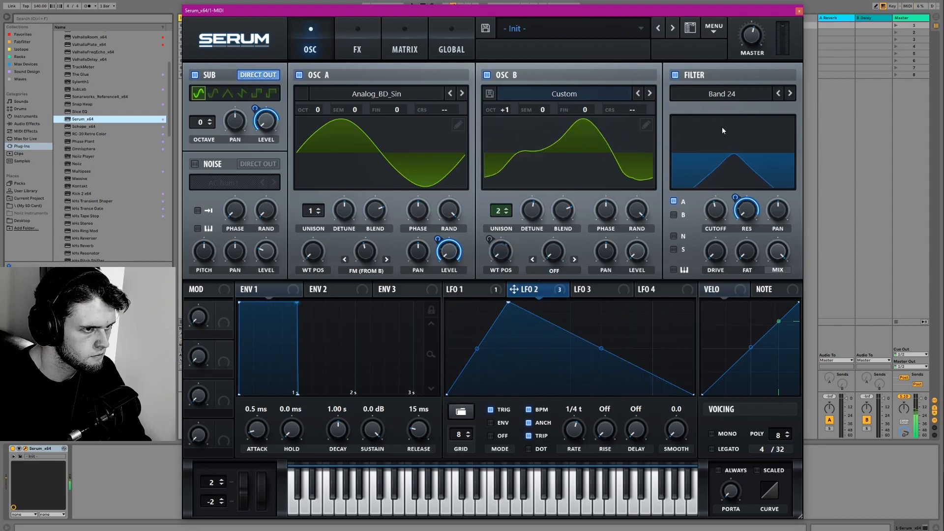
mouse_move(737, 197)
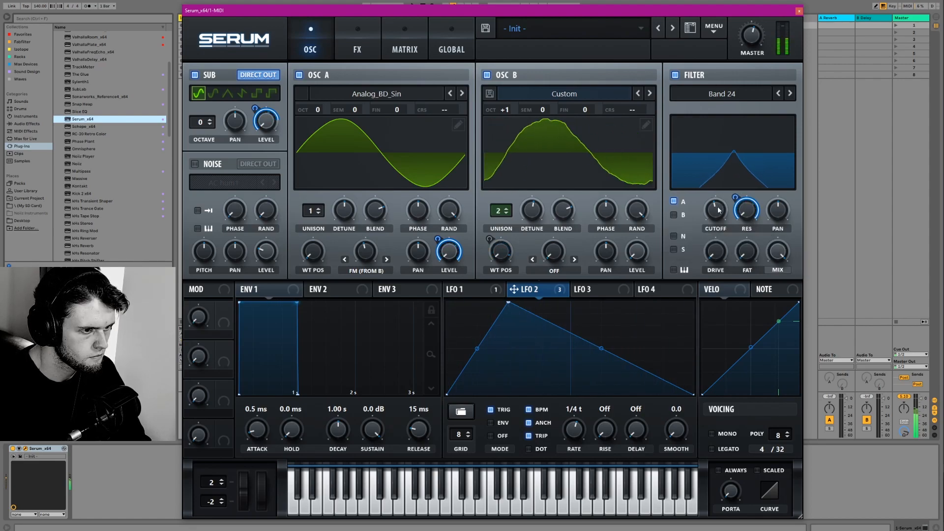
click(356, 49)
click(310, 49)
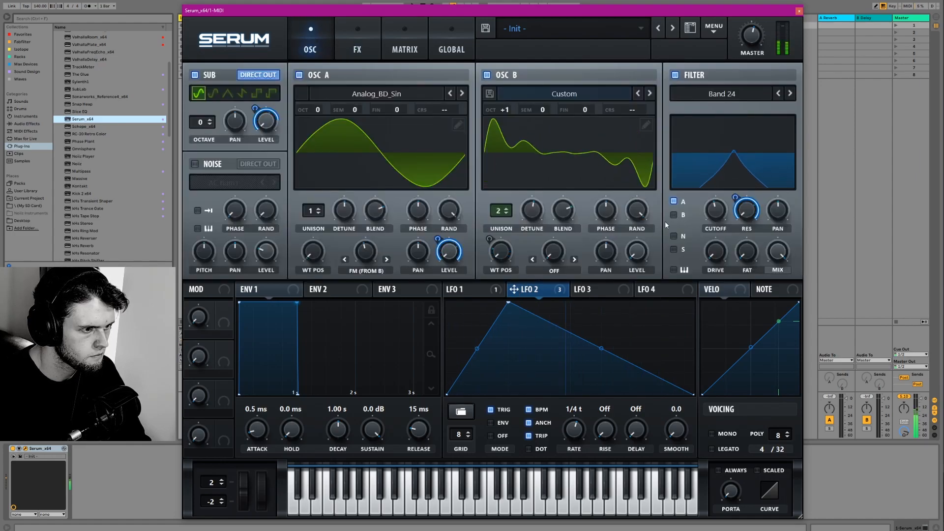
mouse_move(755, 22)
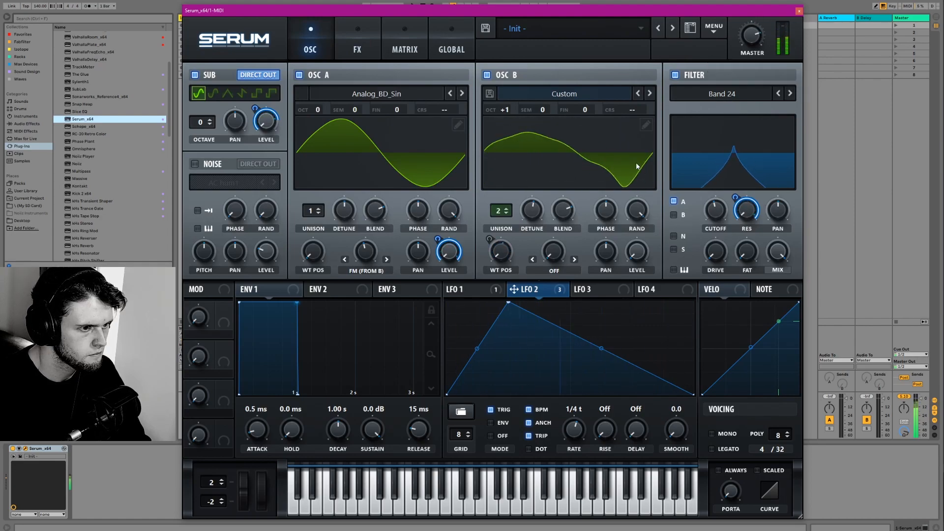
- Enable the EQ in the effects chain and turn its high band into a low-pass, adjusting the band's frequency
click(357, 47)
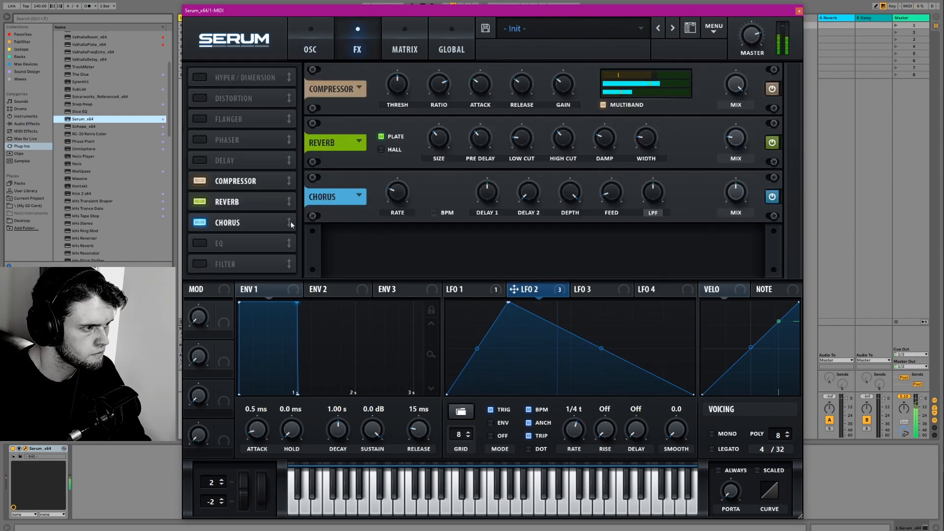
click(201, 244)
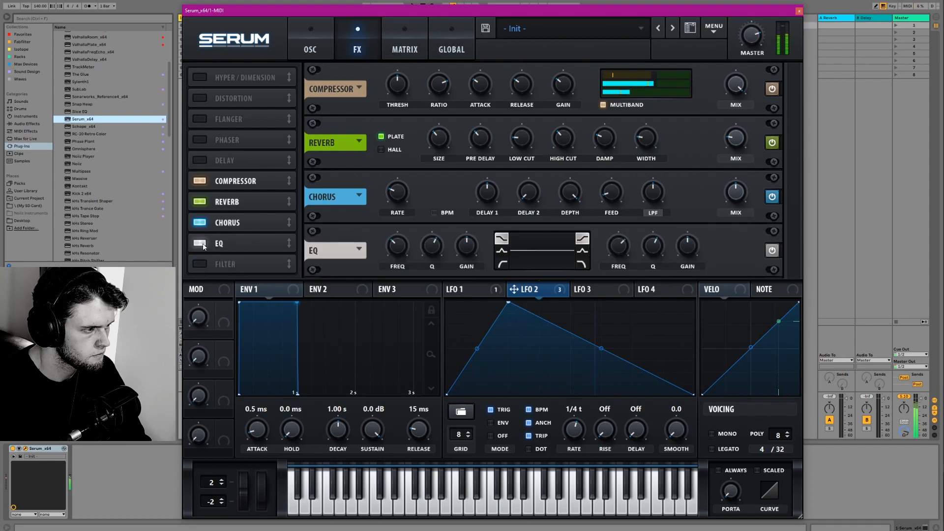
drag(613, 254, 618, 258)
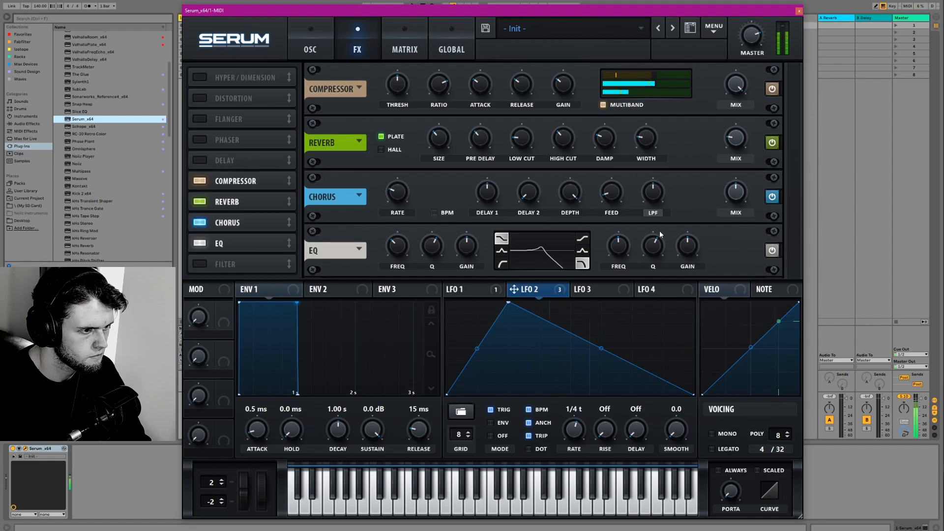
click(799, 11)
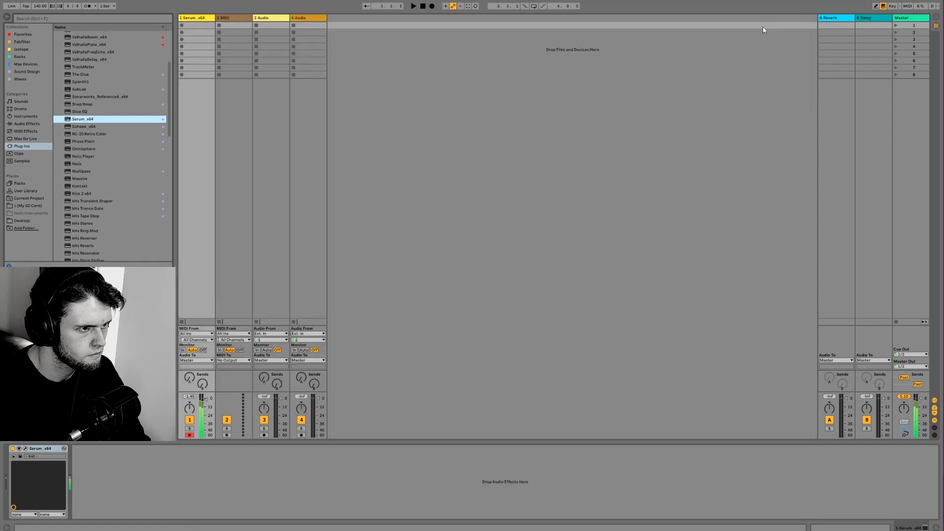
click(25, 451)
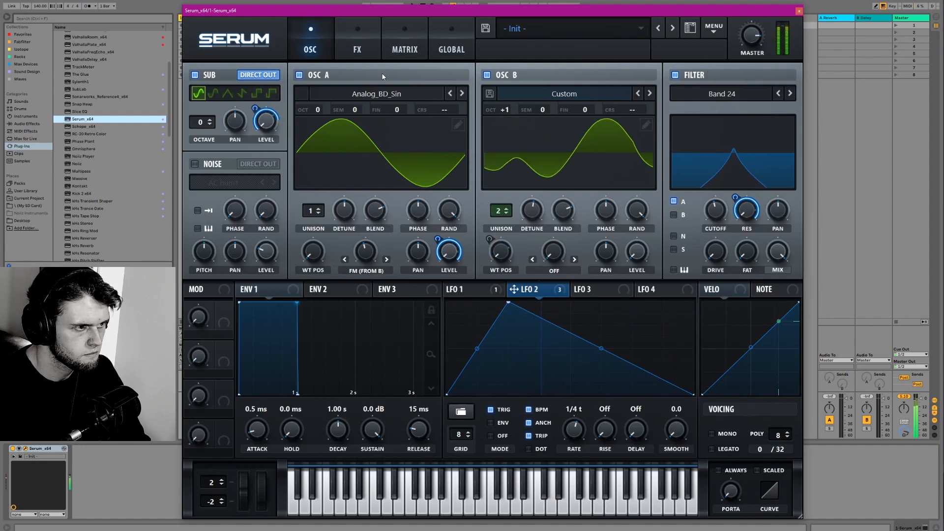
- Raise oscillator A's level slightly, then enable key tracking on the filter and raise its cutoff
mouse_move(439, 259)
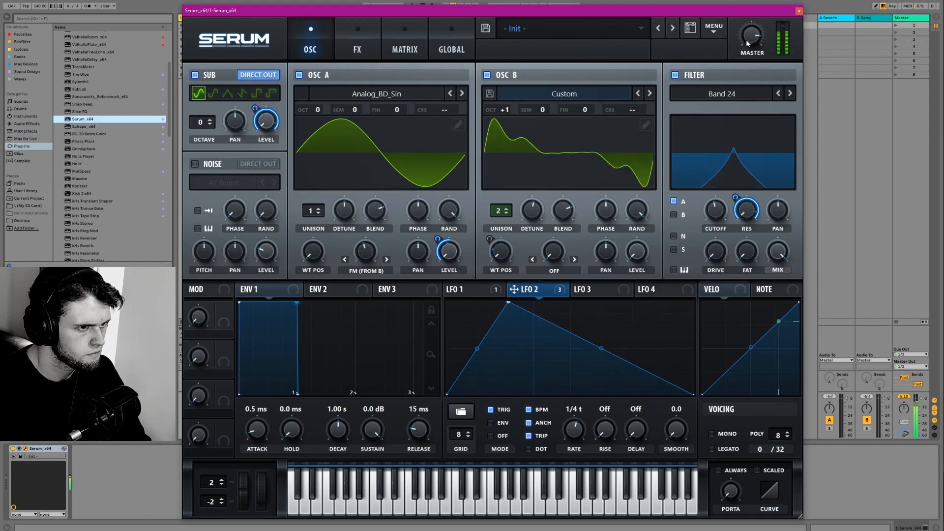
mouse_move(752, 35)
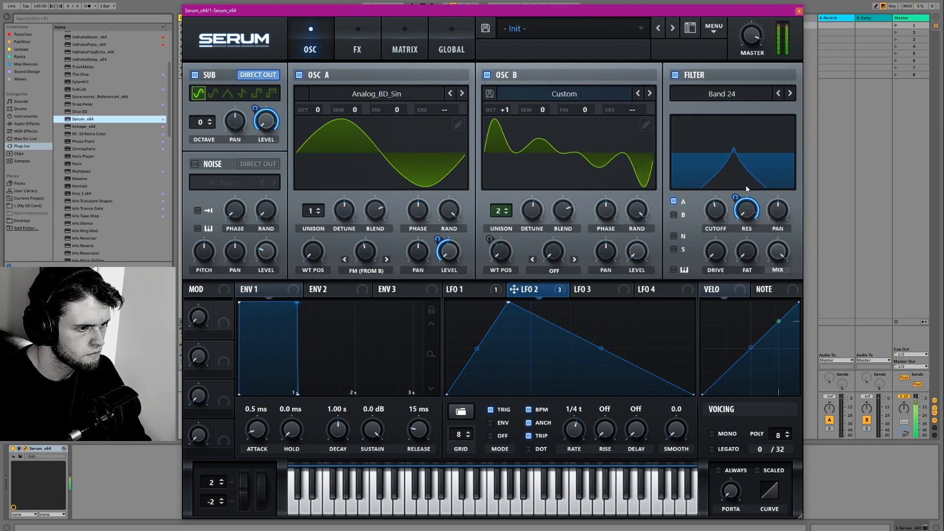
mouse_move(716, 216)
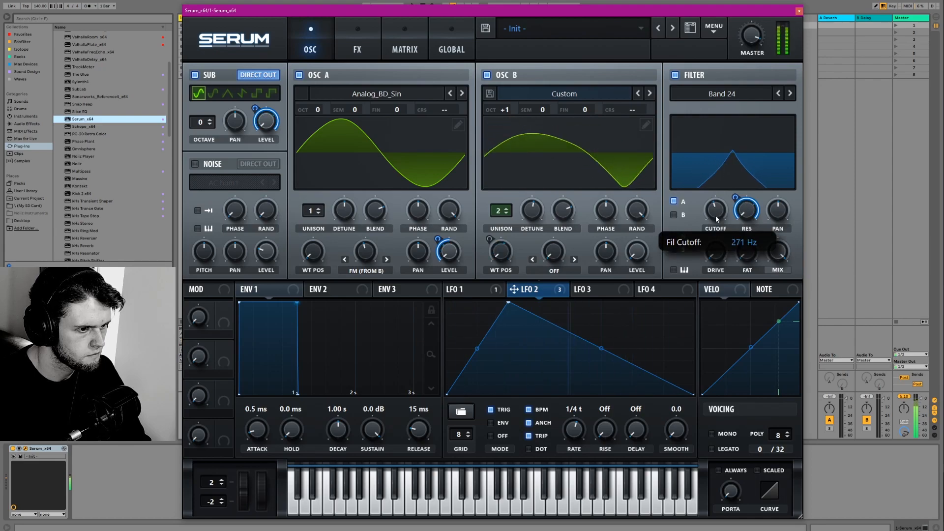
drag(716, 216, 716, 217)
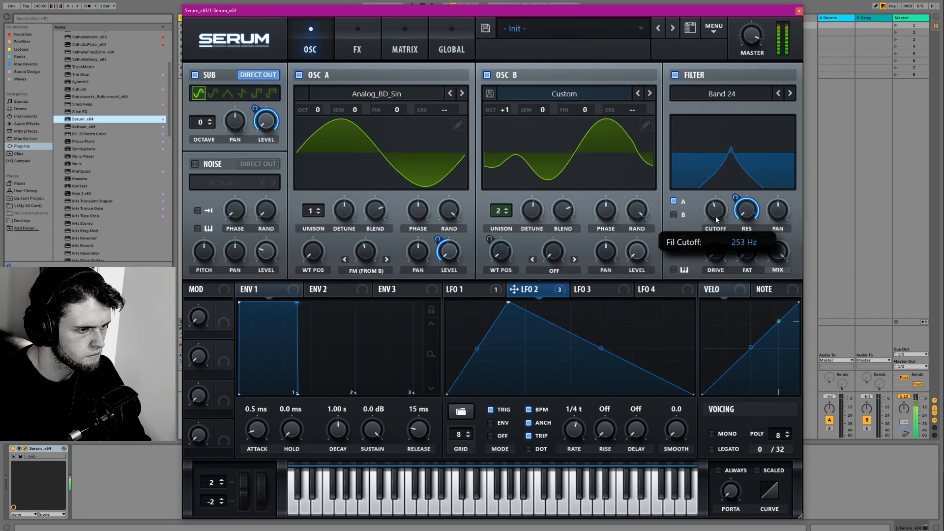
mouse_move(716, 219)
mouse_down()
mouse_move(735, 219)
mouse_move(721, 206)
mouse_up()
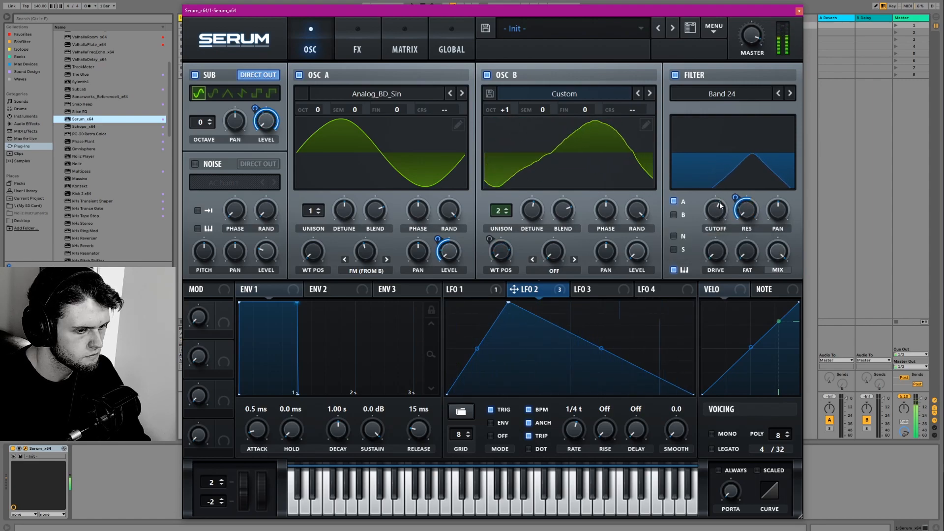
- Set oscillator B's warp mode to Bend - and adjust the warp amount
click(576, 259)
click(575, 260)
click(575, 259)
drag(559, 254, 551, 230)
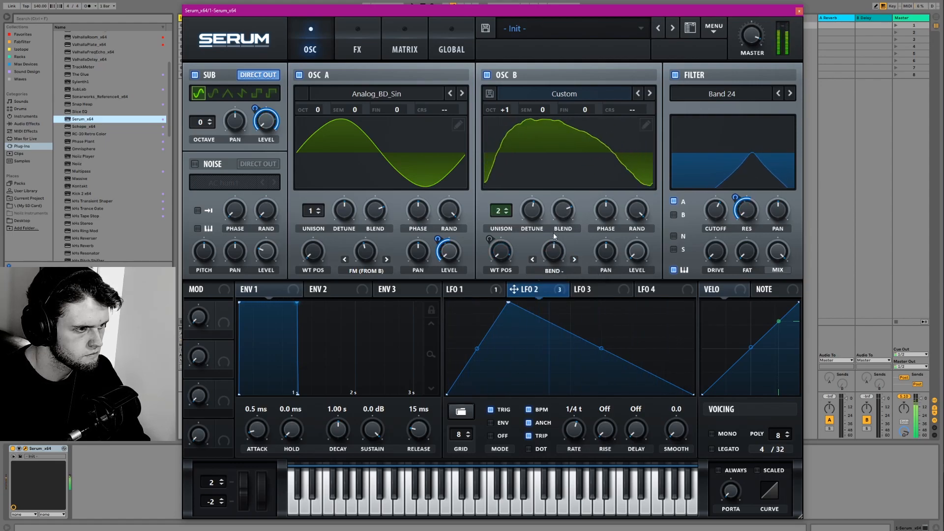
- Retune the filter's cutoff lower and raise its Fat amount
drag(710, 224, 718, 231)
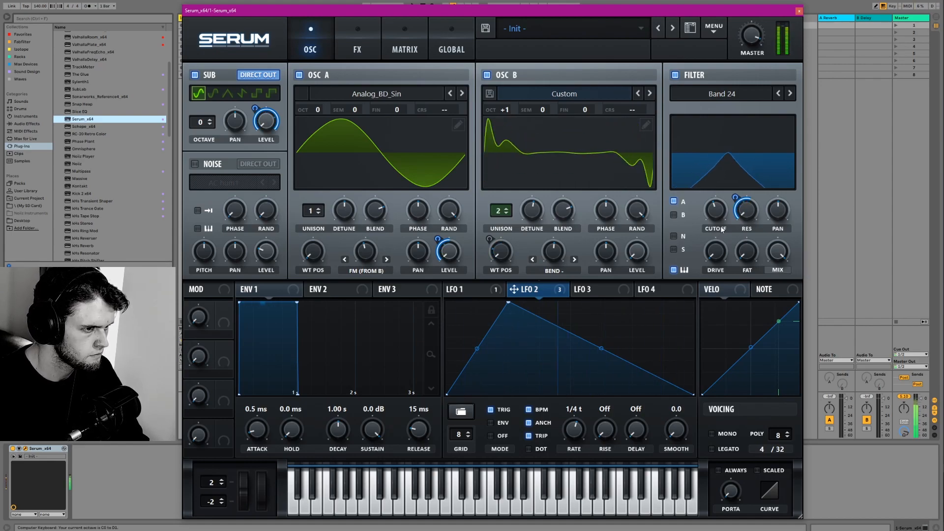
drag(719, 223, 718, 228)
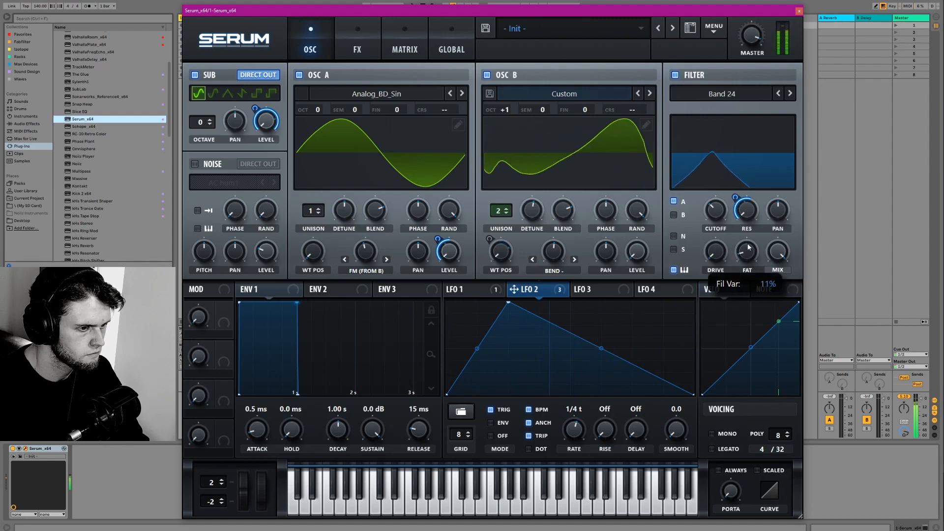
drag(755, 168, 757, 138)
drag(719, 205, 718, 194)
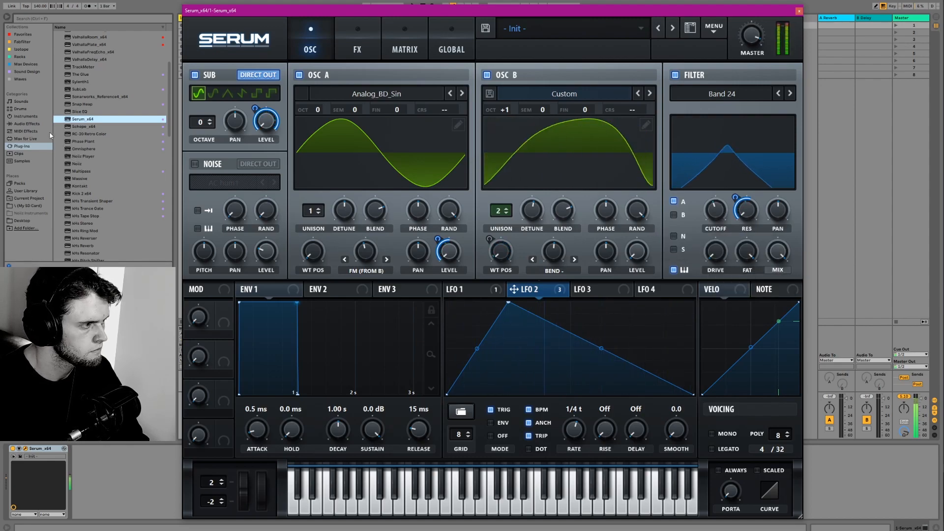
- Add an EQ Eight audio effect after Serum on the track and move the plugin window aside to reveal it
click(27, 124)
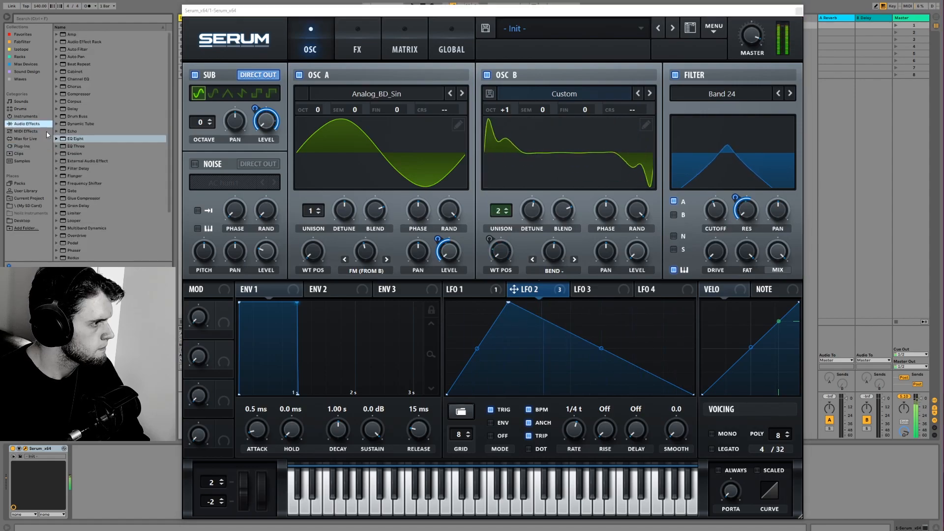
click(70, 138)
double_click(70, 138)
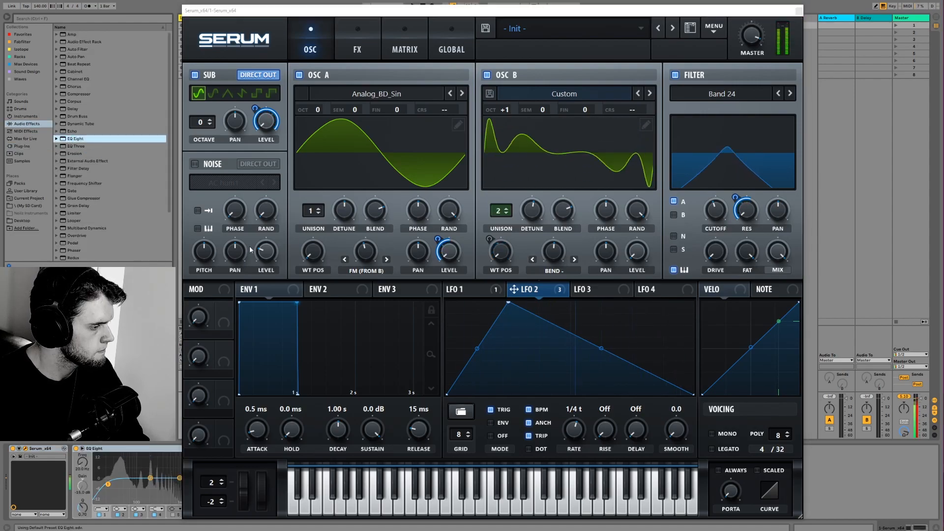
drag(396, 13, 500, 24)
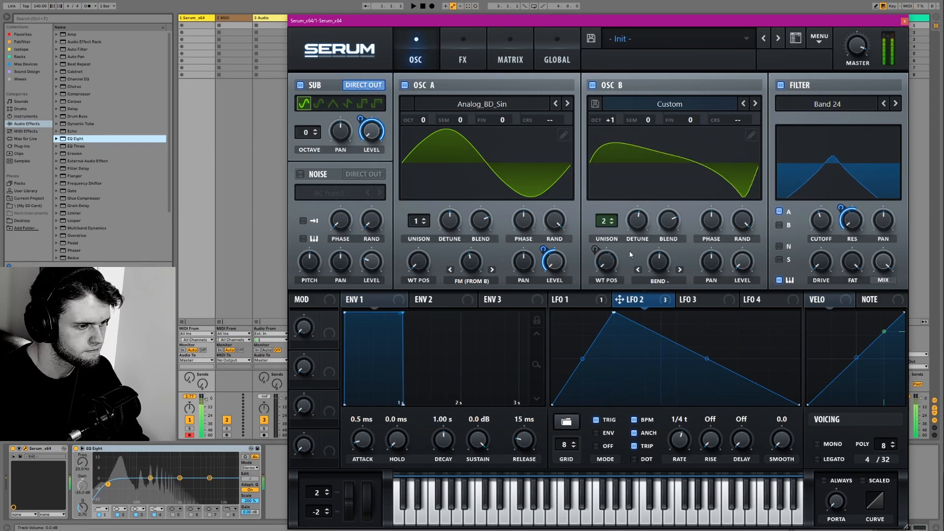
- Adjust oscillator B's Bend - amount and oscillator A's FM amount by ear, trying other octaves for oscillator B
drag(665, 270, 666, 218)
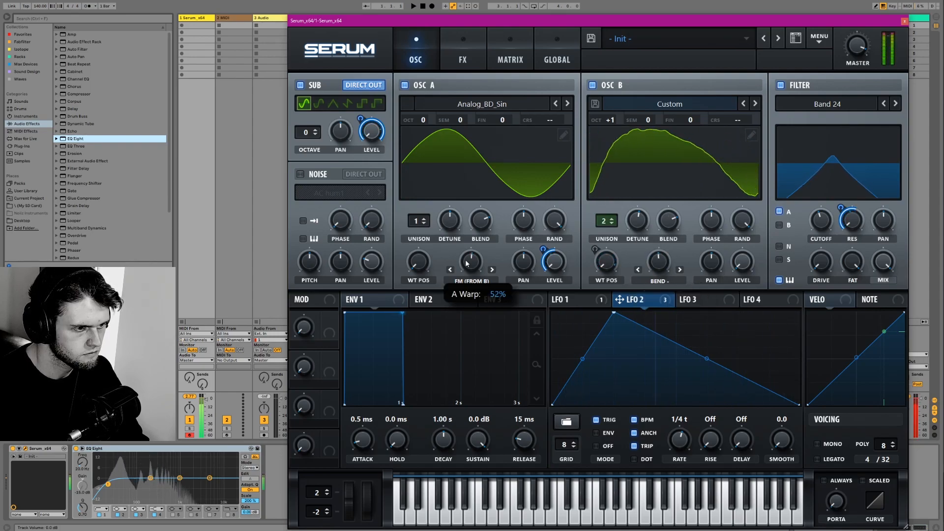
drag(475, 249, 465, 268)
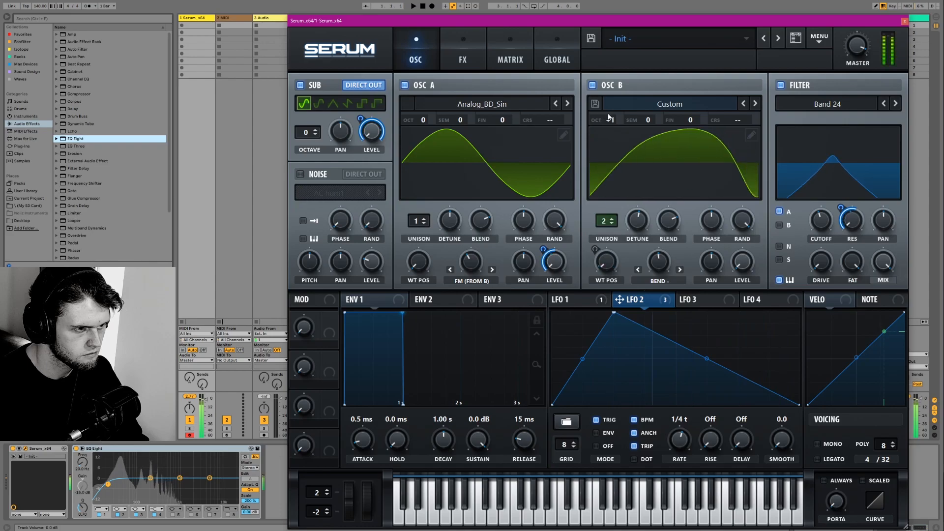
drag(604, 125, 603, 176)
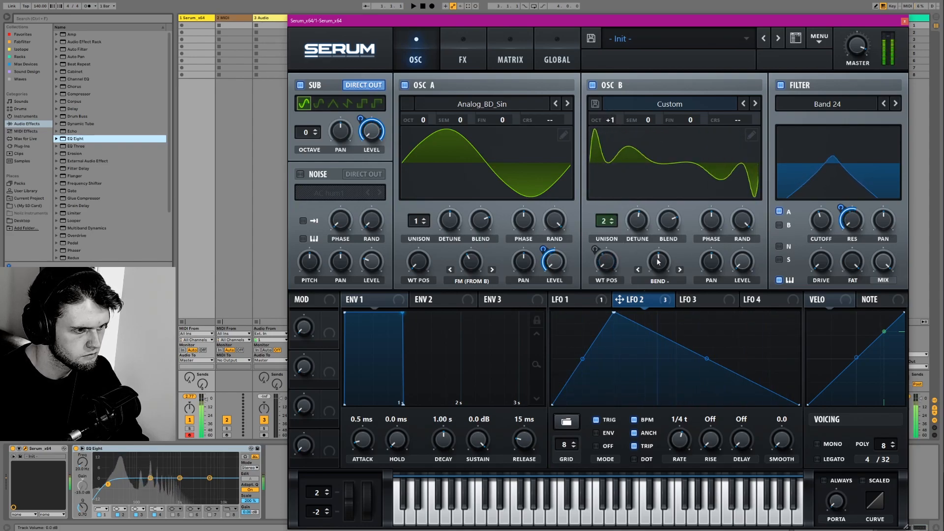